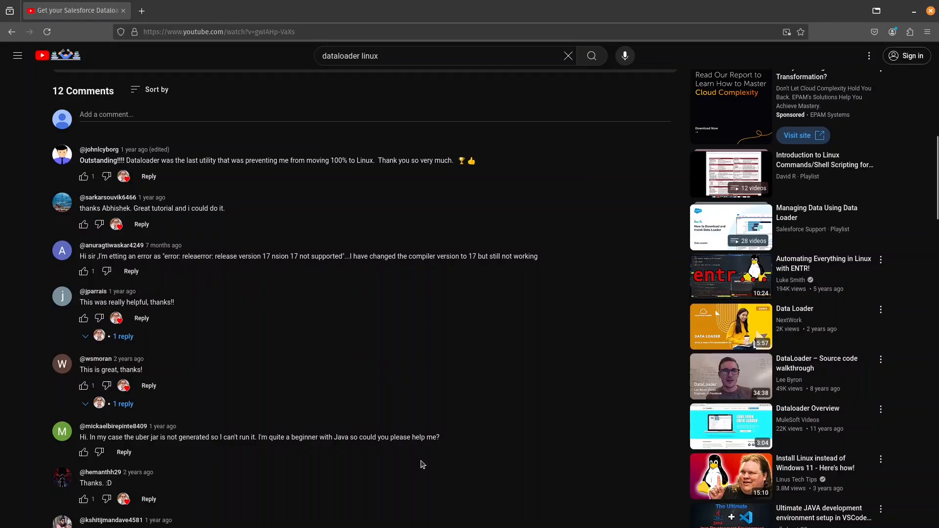
scroll(311, 429, "down", 3)
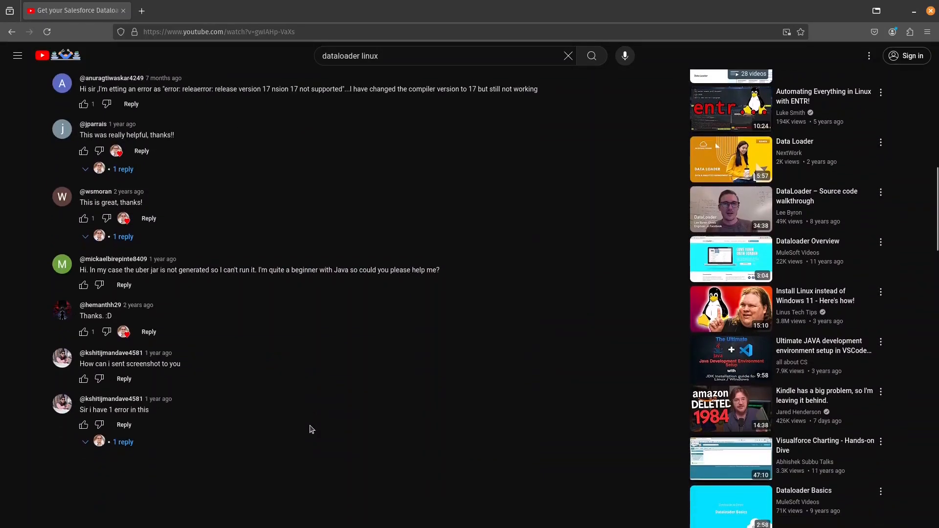
scroll(311, 430, "up", 10)
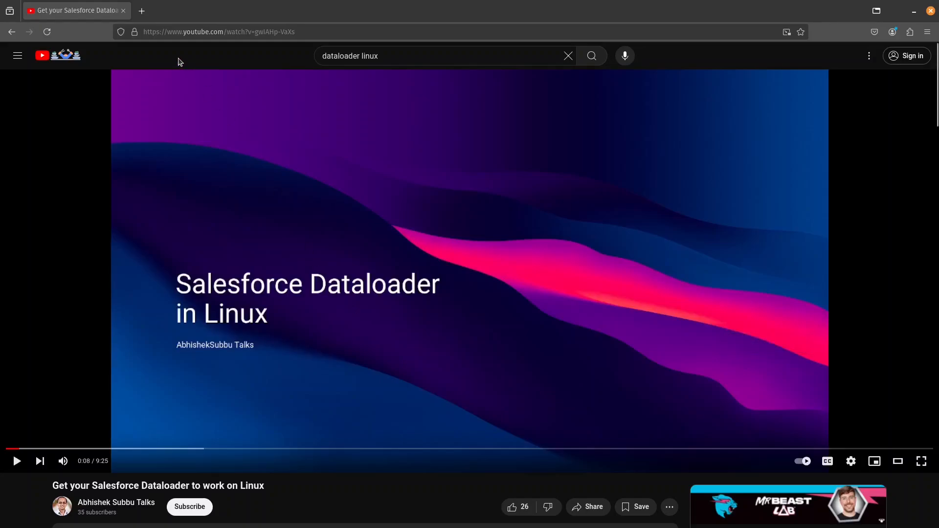
Look up "salesforce dataloader" in a new browser tab and open the suggested forcedotcom/dataloader GitHub repository.
left_click(142, 12)
type("sa")
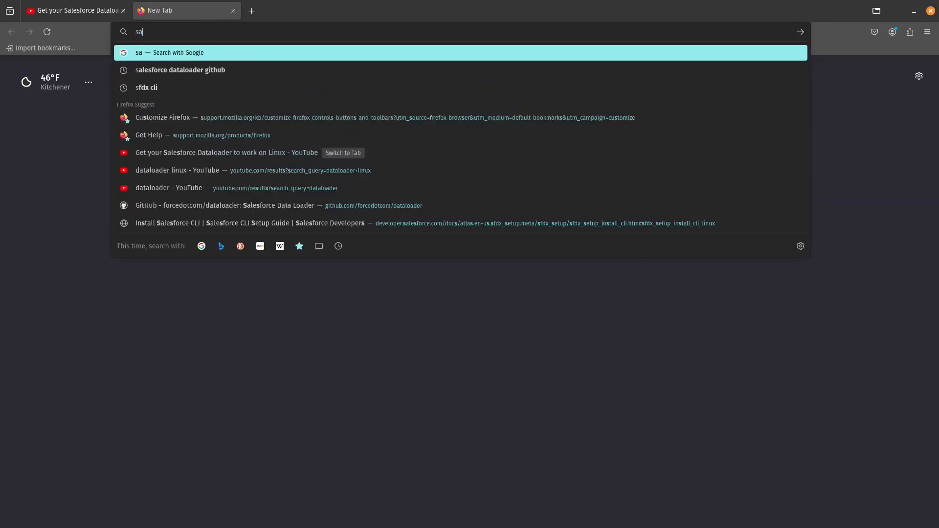
type("lesforce dataloader")
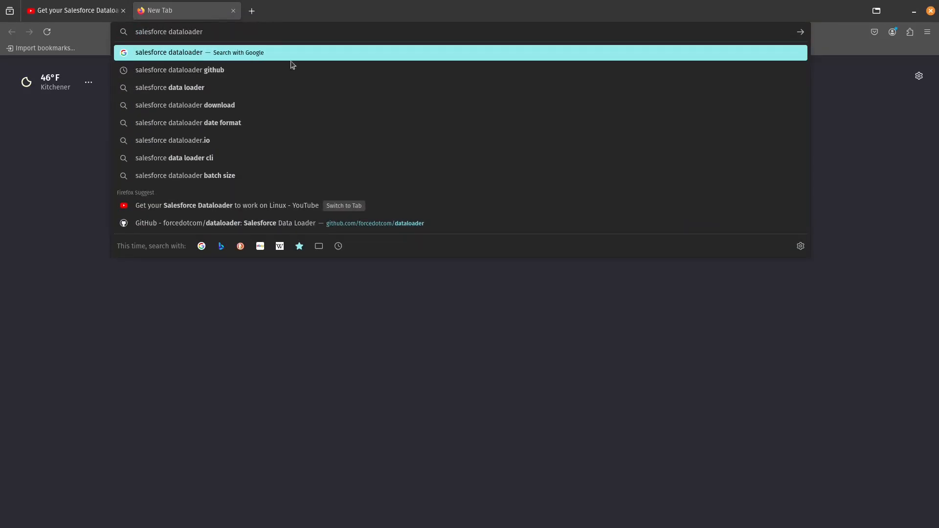
left_click(356, 228)
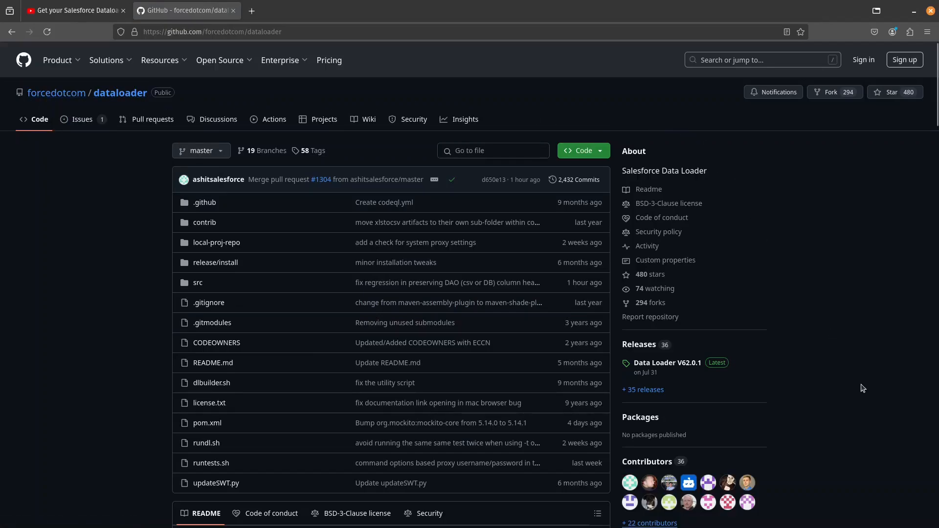
Open the Data Loader V62.0.1 release from the repository page and download dataloader_v62.0.1.zip from its assets.
scroll(841, 347, "down", 3)
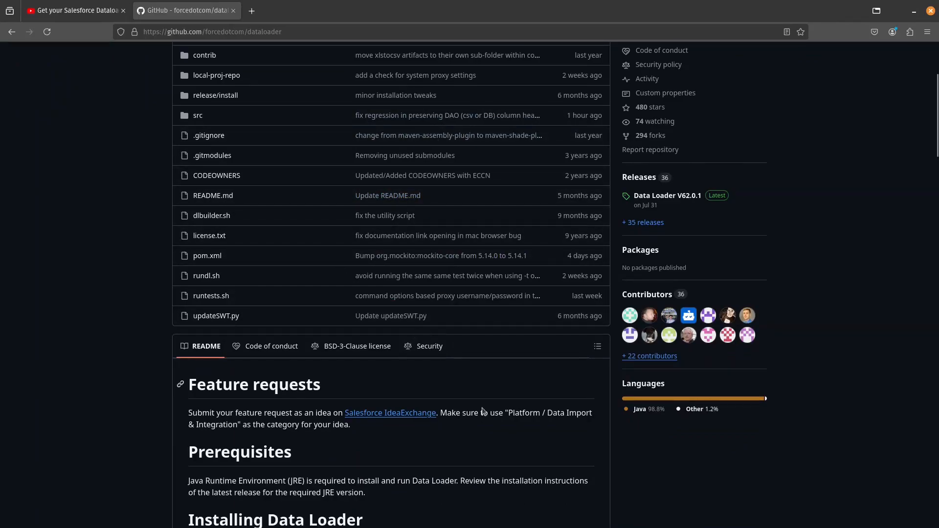
scroll(373, 428, "up", 3)
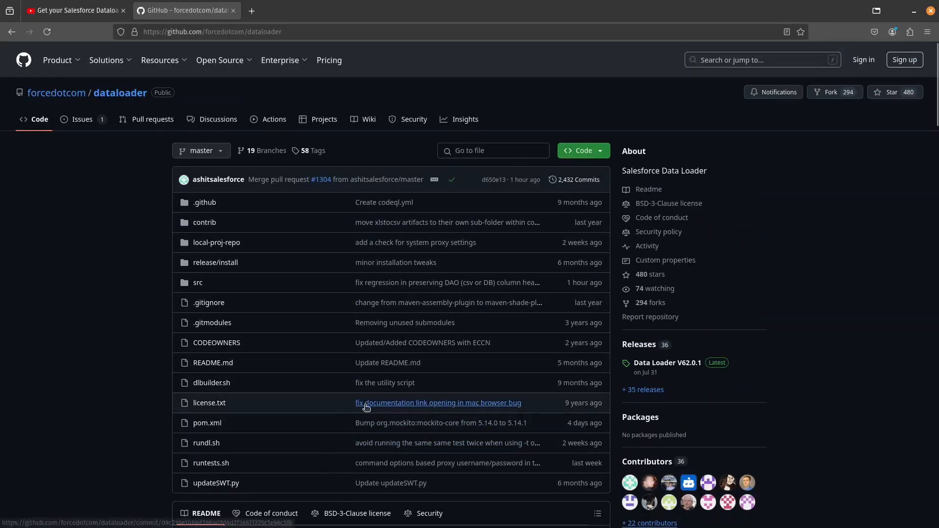
left_click(677, 365)
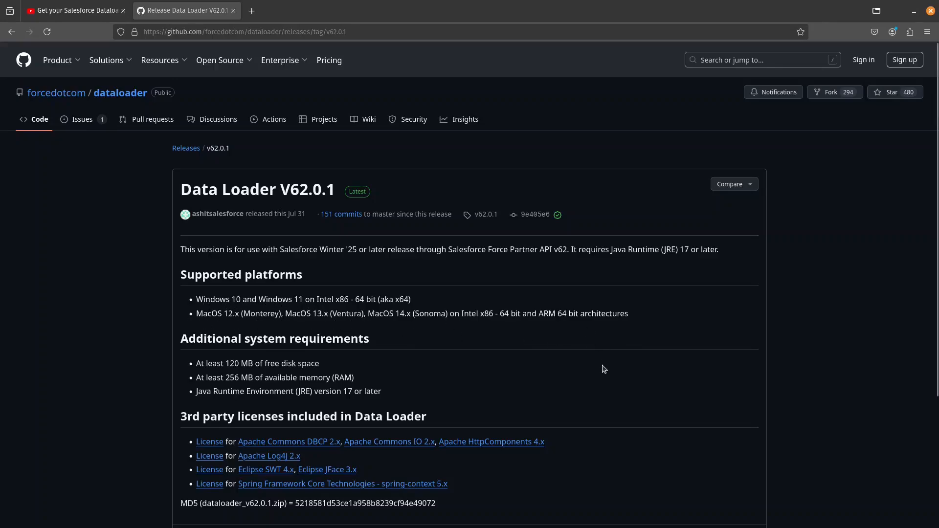
scroll(604, 369, "down", 3)
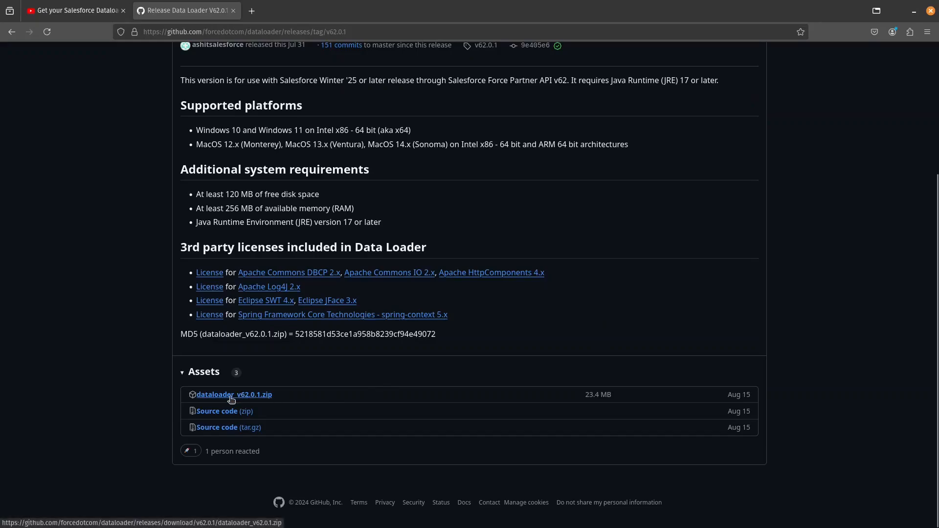
left_click(256, 397)
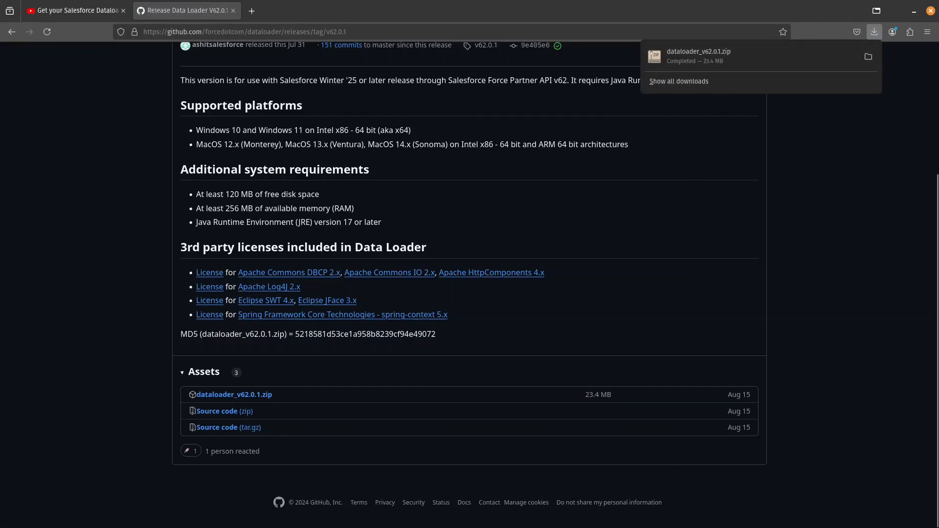
In the file manager, extract dataloader_v62.0.1.zip within the Downloads folder and check the extracted folder's contents.
key("super+f")
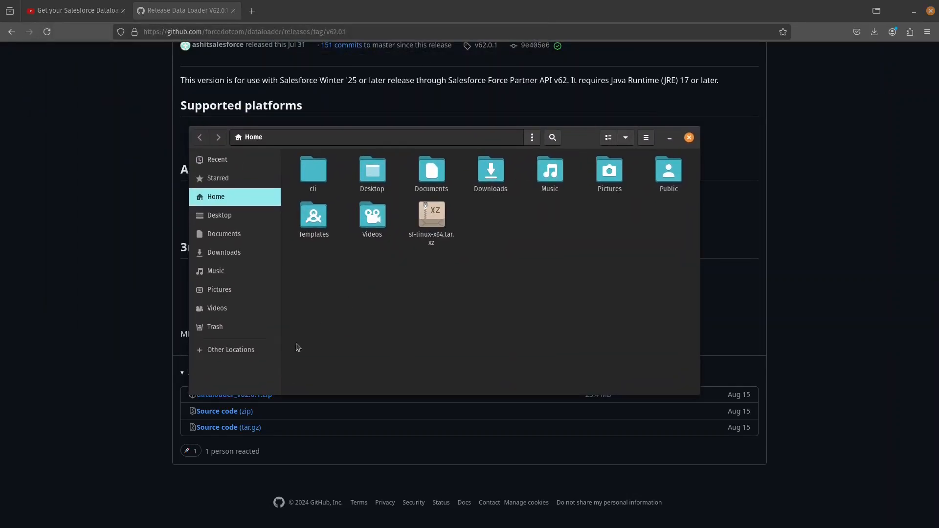
left_click(224, 252)
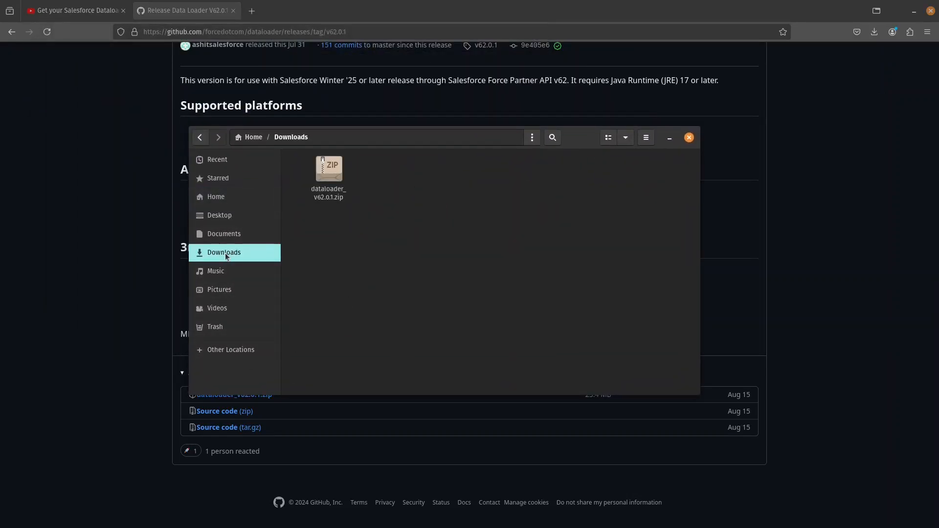
left_click(330, 172)
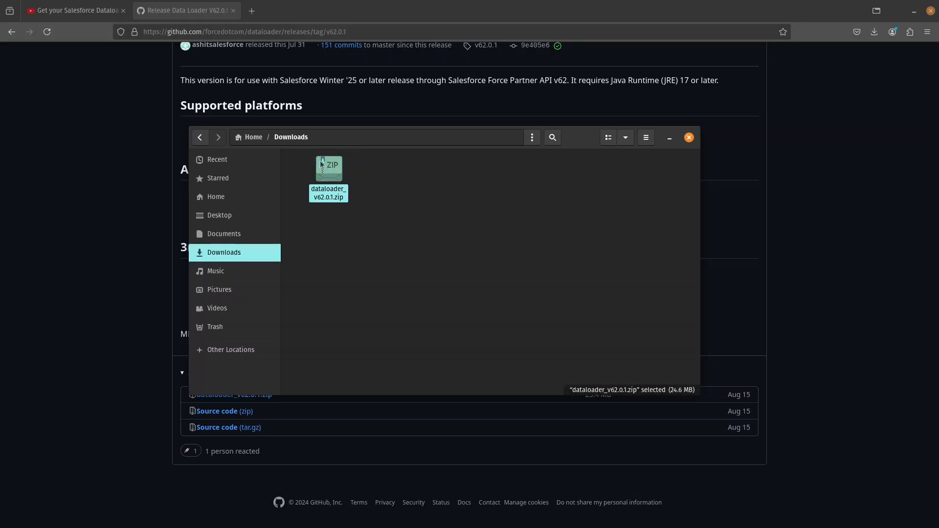
right_click(332, 171)
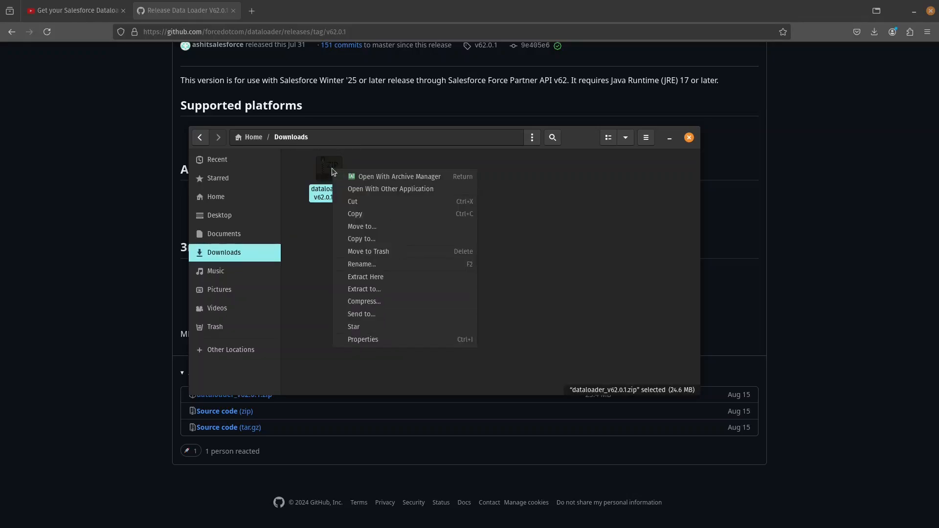
left_click(387, 277)
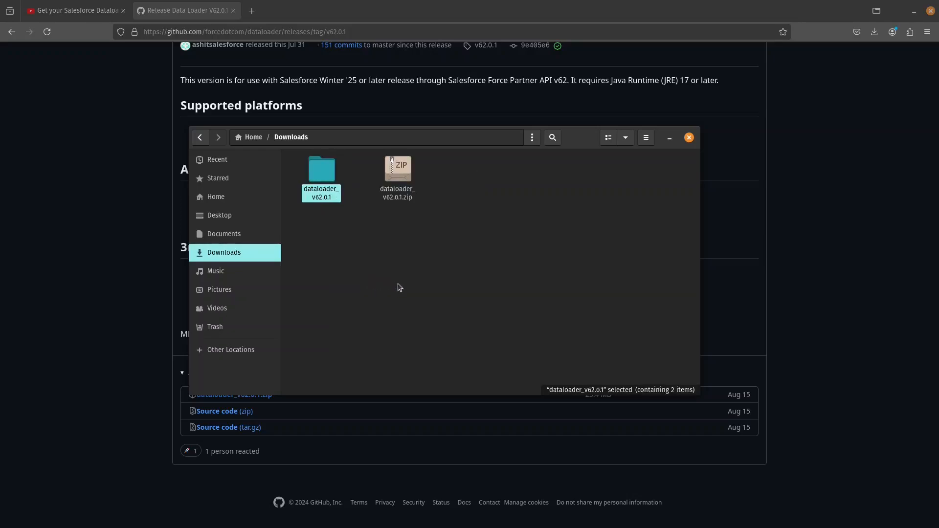
double_click(321, 172)
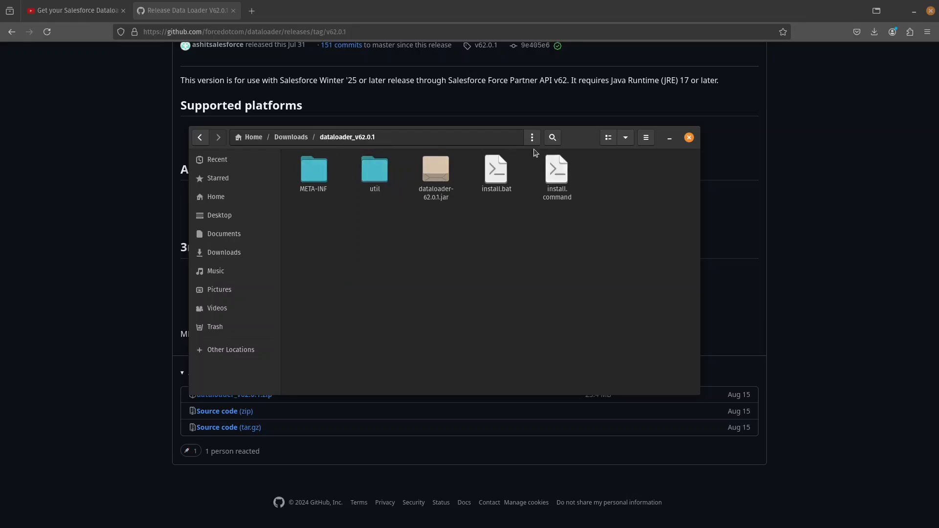
left_click(291, 137)
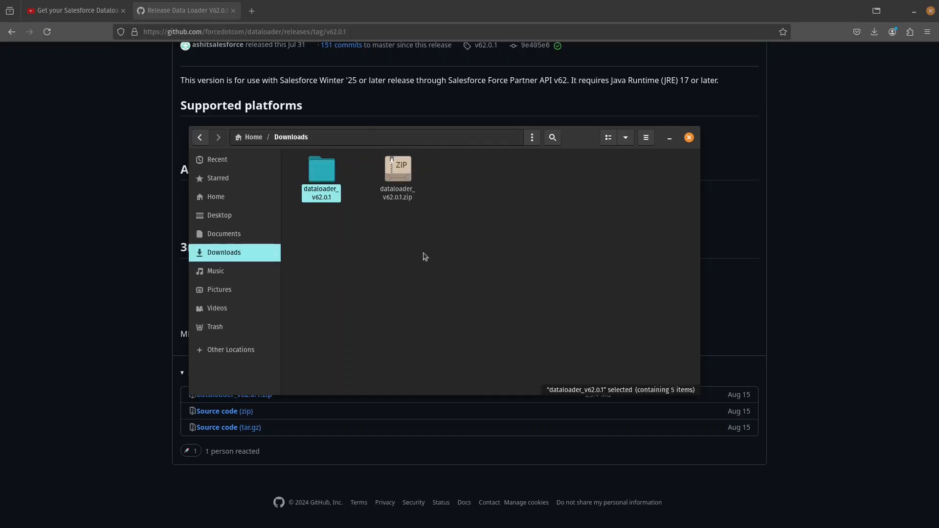
Create a new folder named tools in the Home directory and open it.
left_click(225, 196)
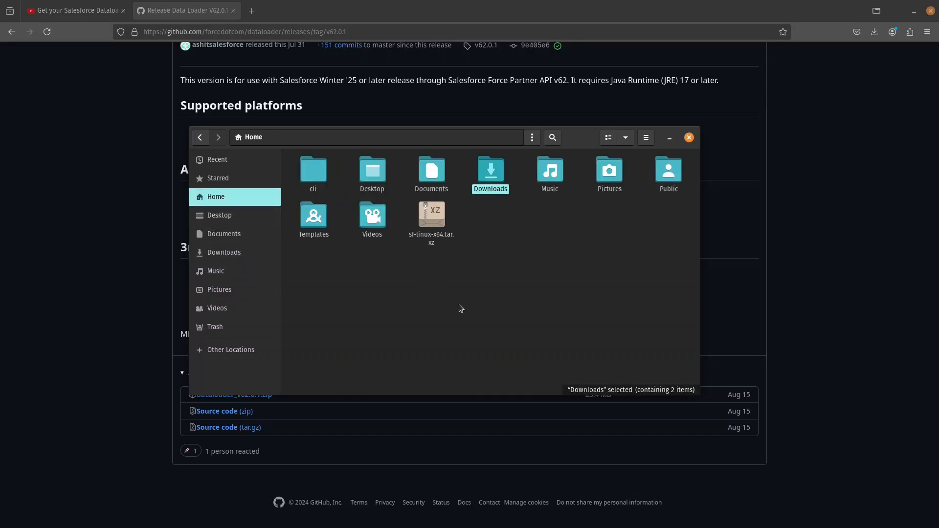
right_click(376, 270)
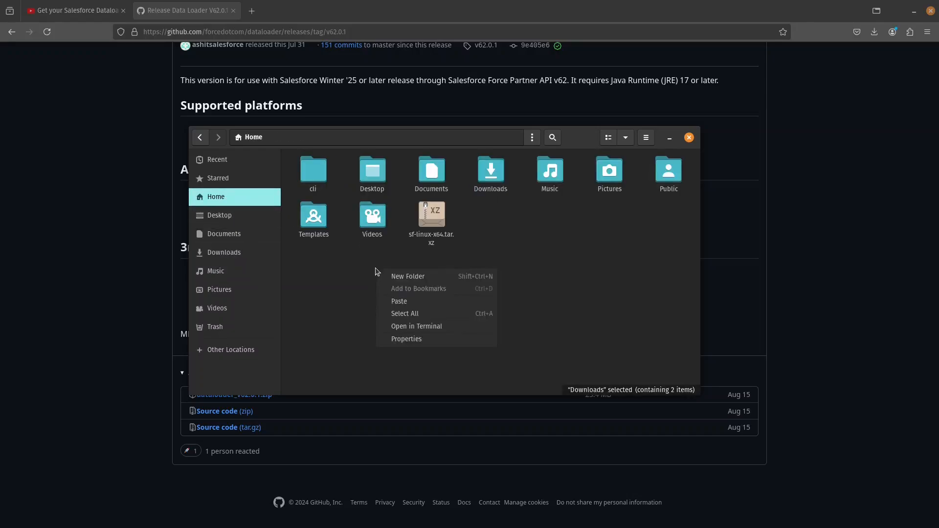
left_click(405, 277)
type("tool")
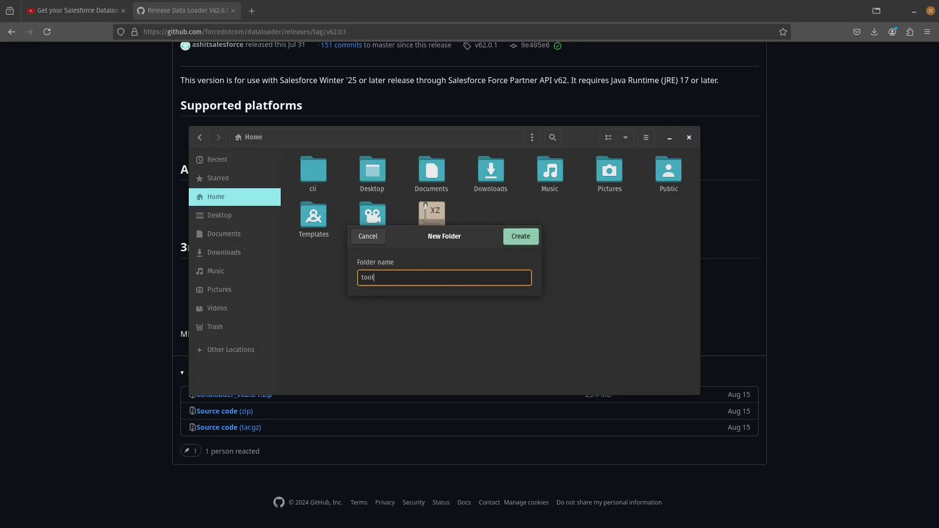
type("s")
key("Return")
key("Return")
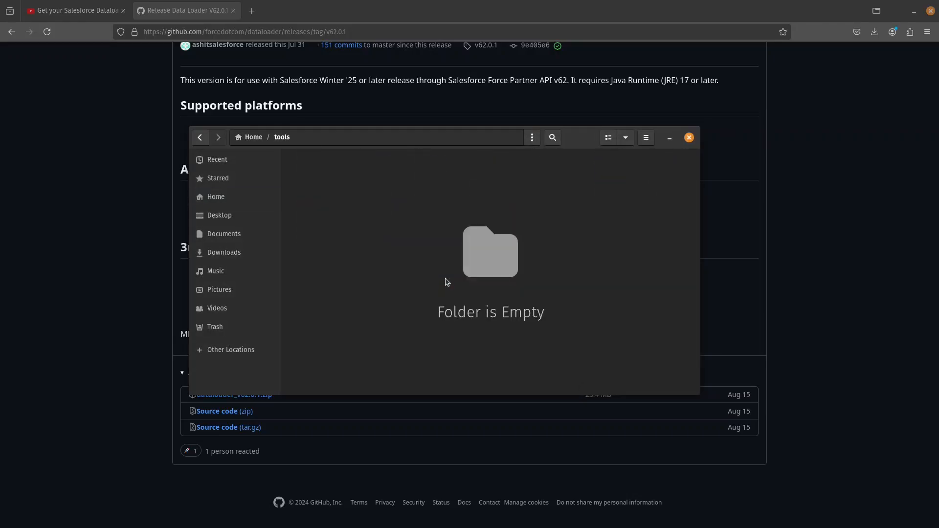
Paste the dataloader_v62.0.1 folder into the tools folder and open the pasted folder.
key("ctrl+v")
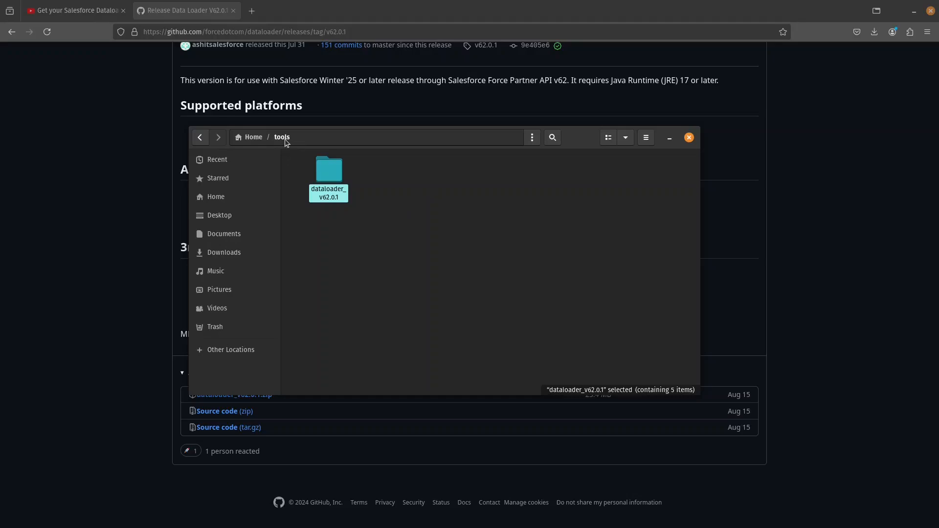
left_click(348, 250)
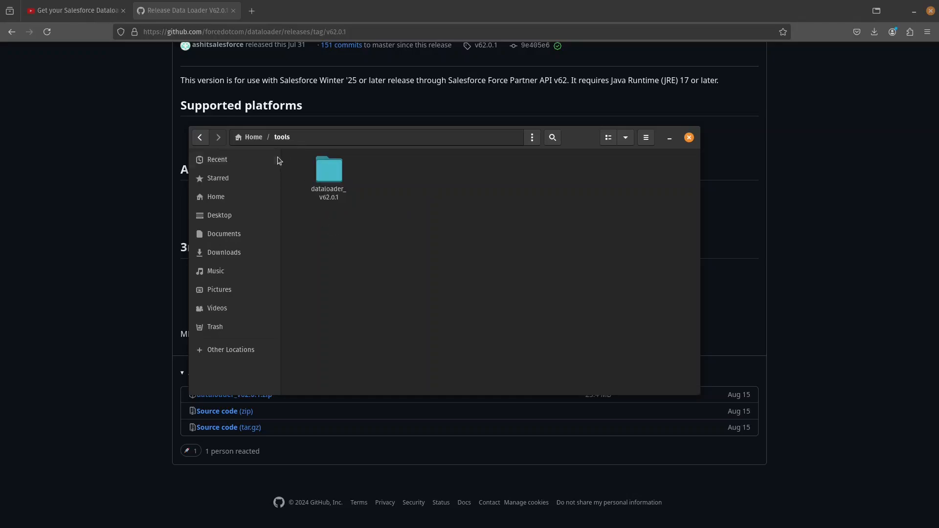
double_click(335, 189)
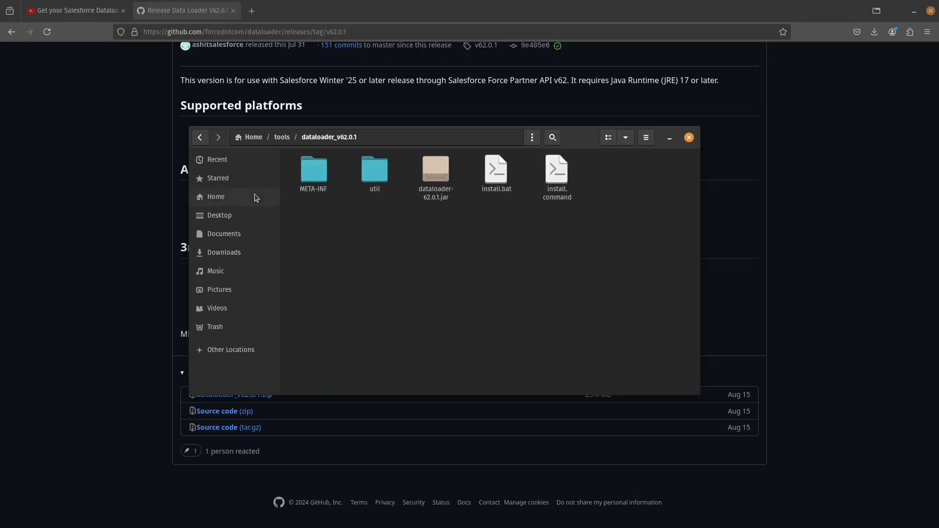
Rename the install.command file in the dataloader_v62.0.1 folder to install.sh.
left_click(560, 180)
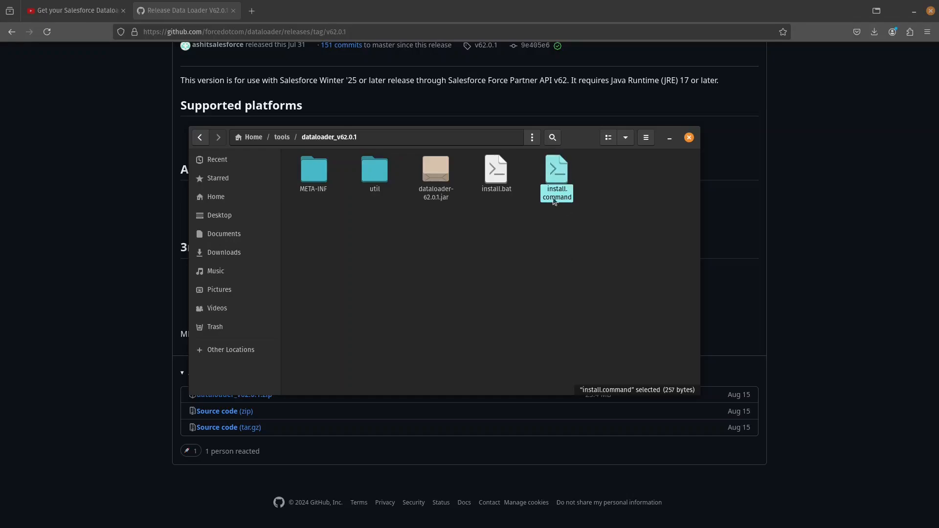
right_click(563, 178)
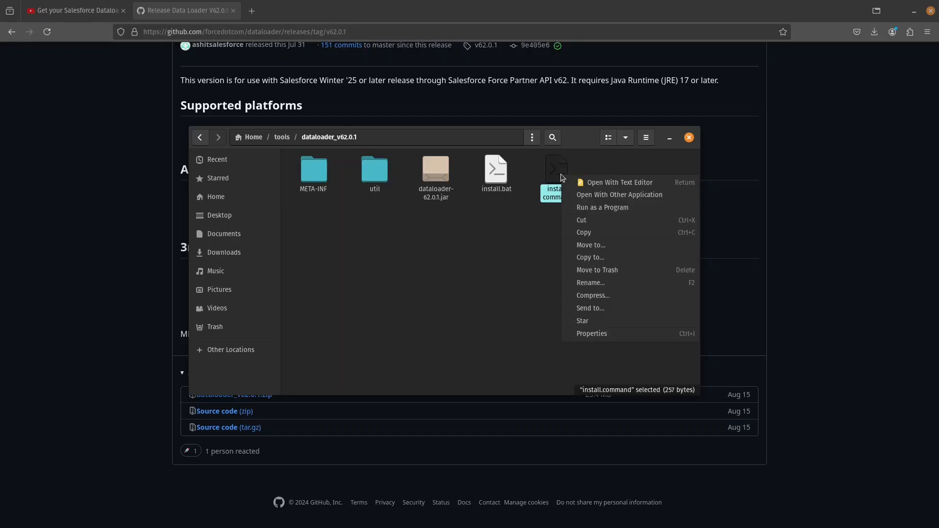
left_click(591, 284)
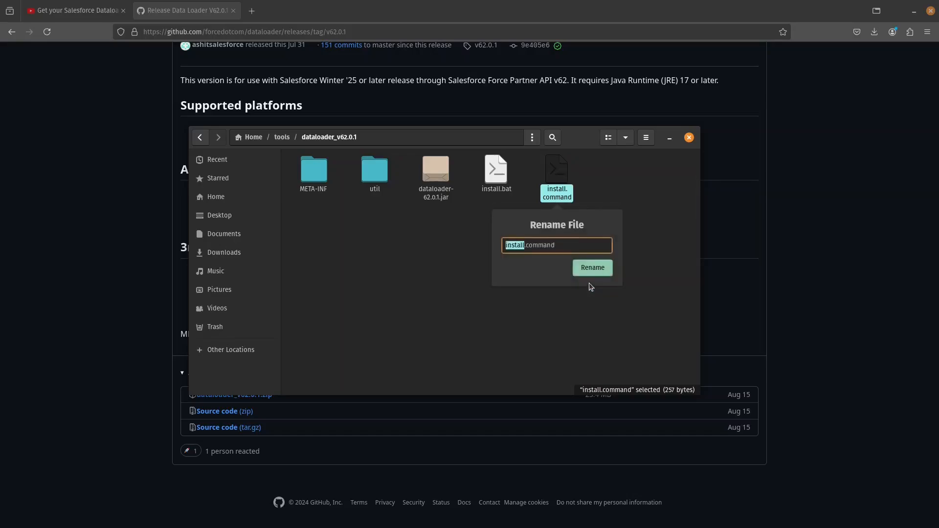
double_click(547, 246)
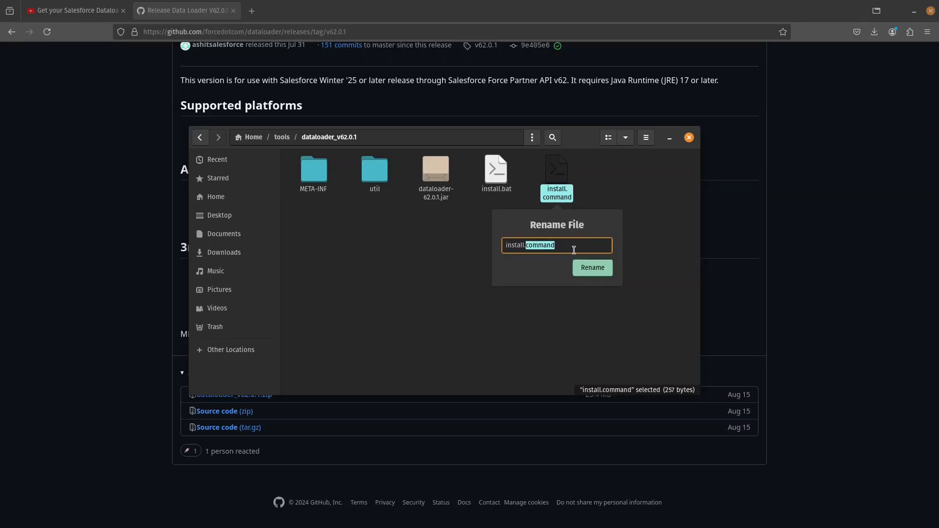
type("sh")
key("Return")
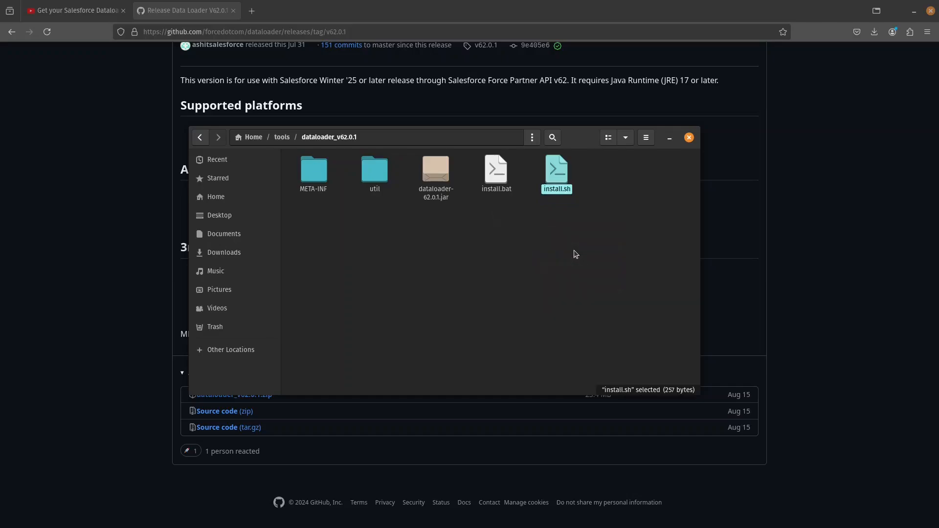
Open a terminal in the dataloader_v62.0.1 folder, then move its window below the file icons and widen it.
right_click(365, 228)
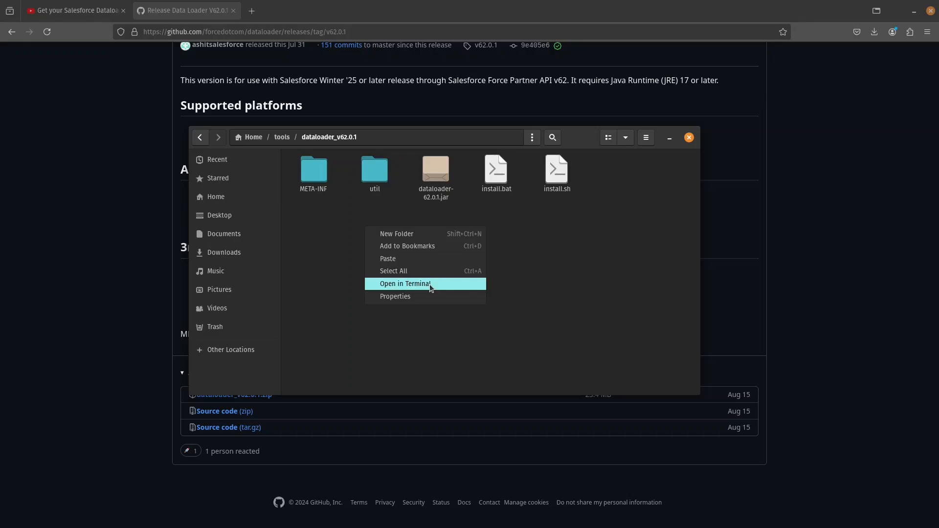
left_click(431, 289)
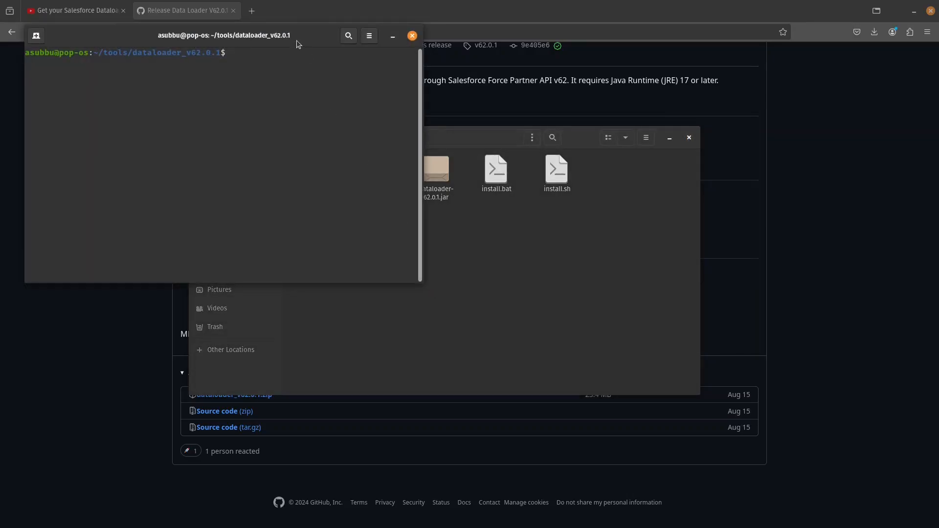
left_click_drag(295, 44, 581, 224)
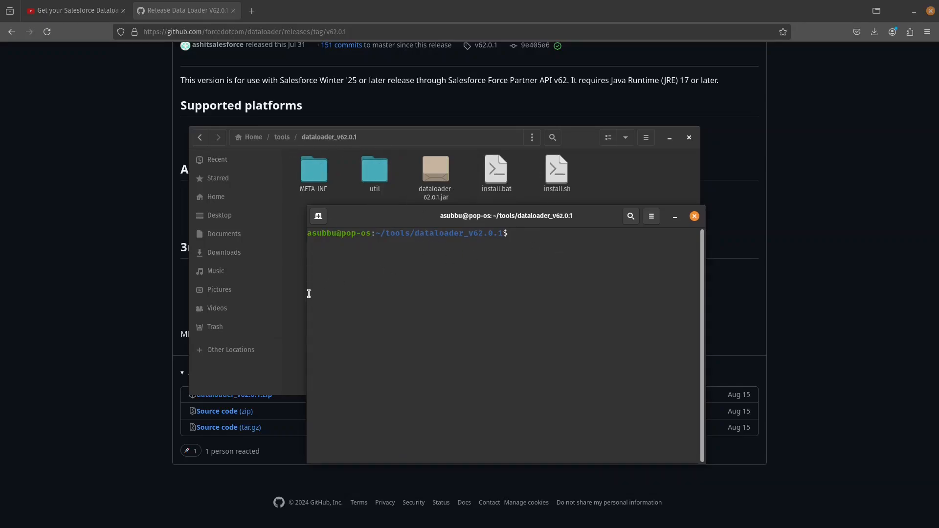
left_click_drag(308, 291, 225, 289)
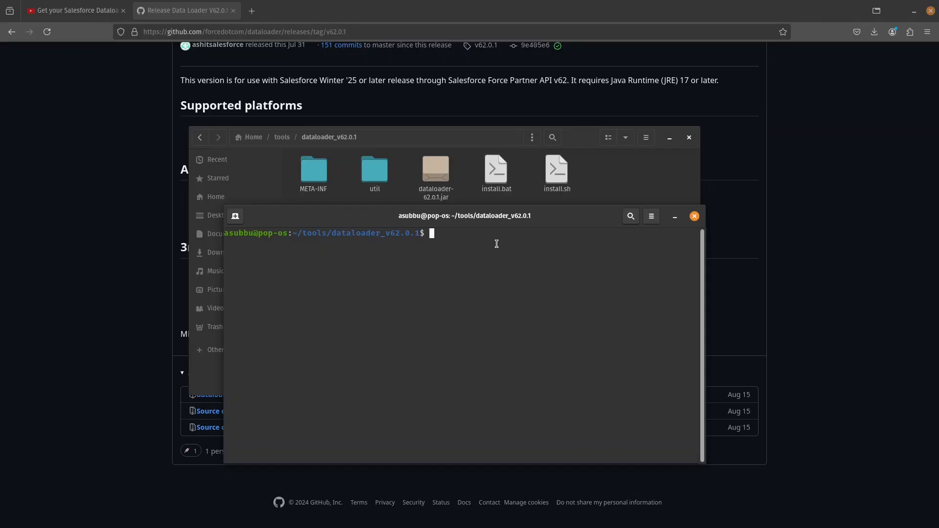
Open the blog author's personal github.io site in a new browser tab.
left_click(251, 11)
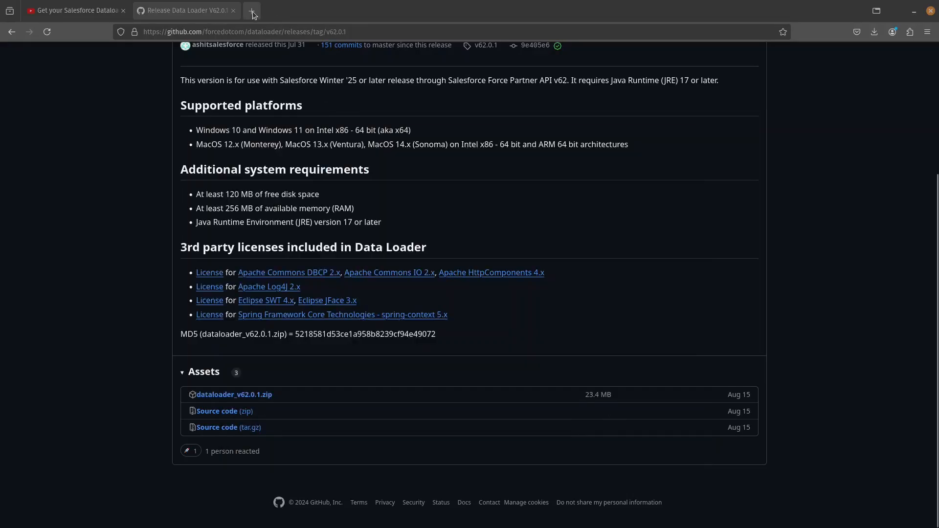
type("abhi")
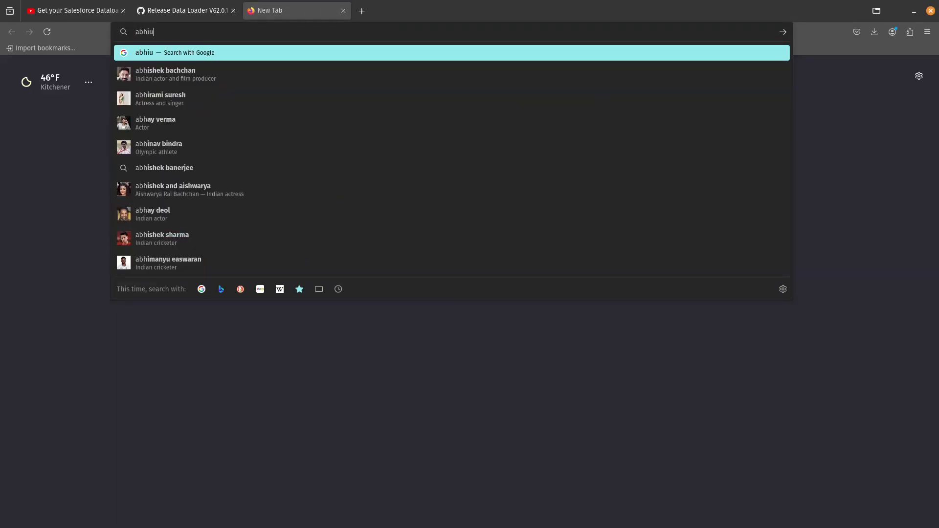
type("shek")
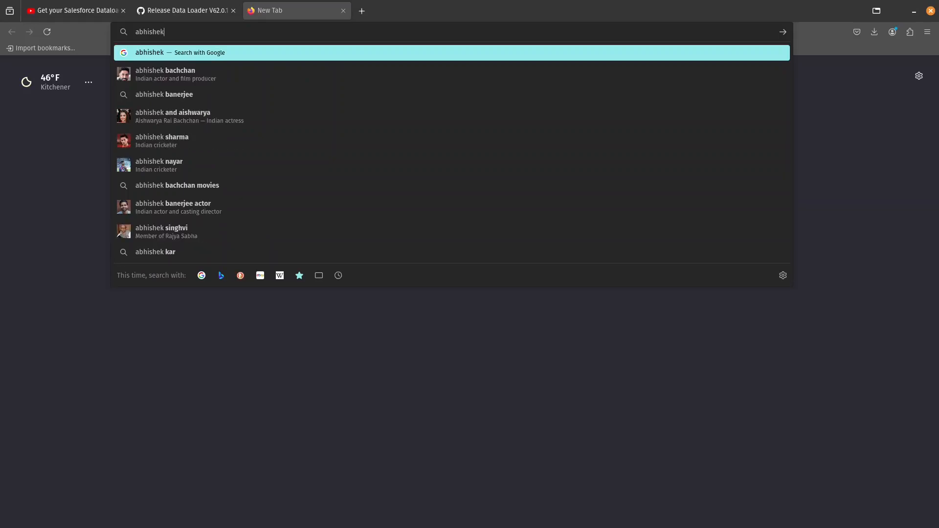
type("subbu")
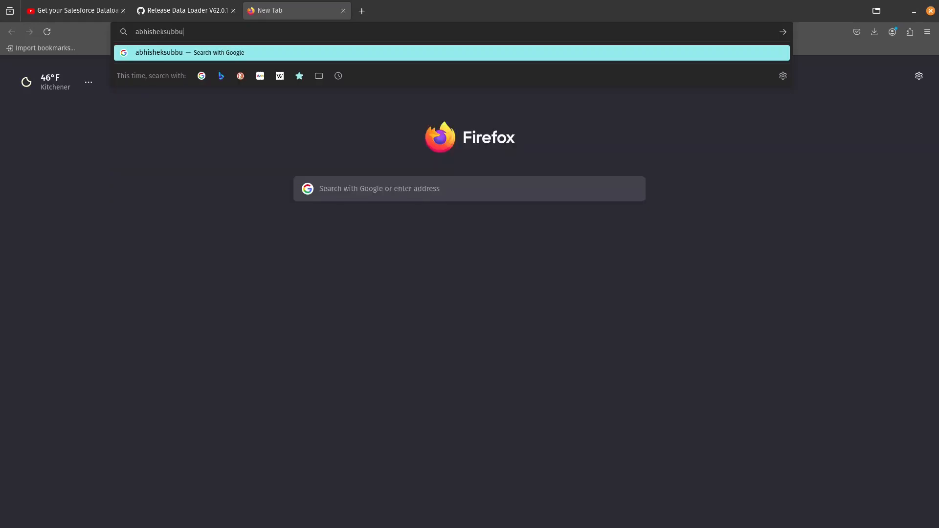
type(".github")
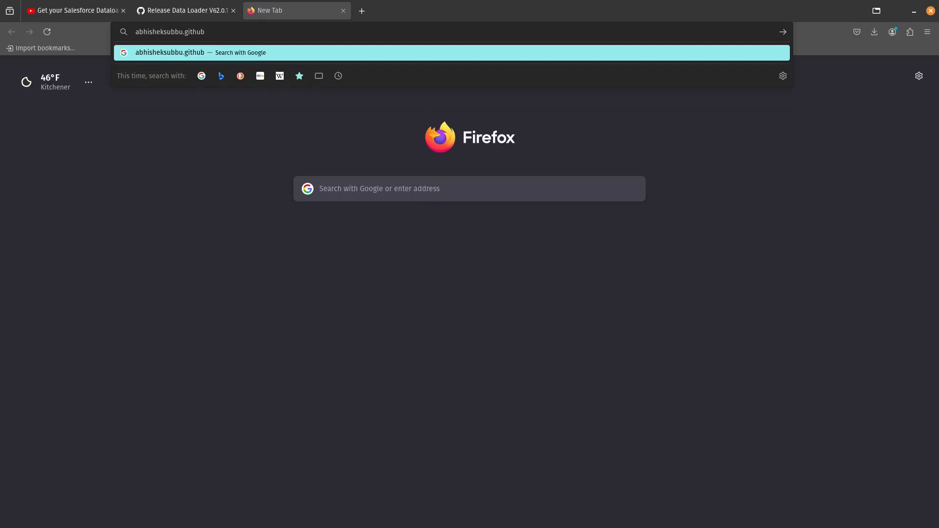
type(".io")
key("Return")
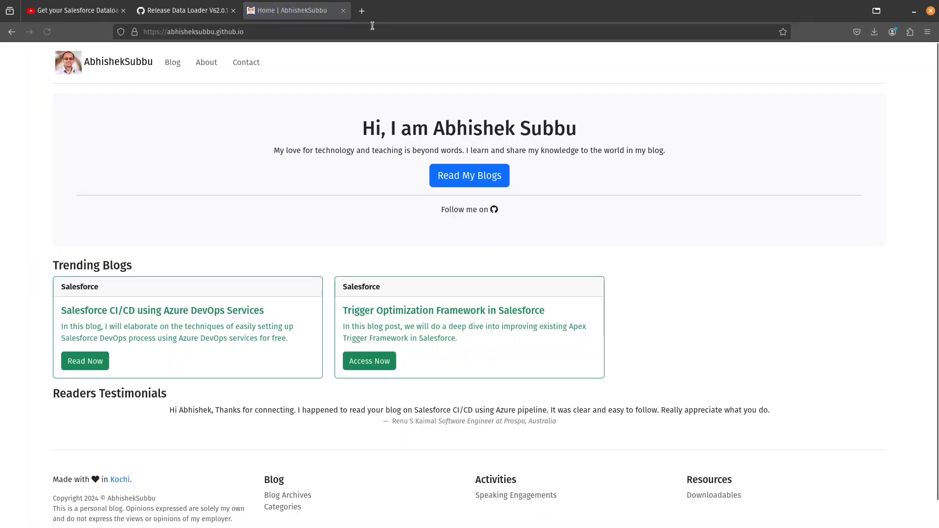
Open the post SFDX Environment Preparation in Ubuntu 20.04 LTS from the blog's second page and examine its OpenJDK install and JAVA_HOME commands.
left_click(447, 182)
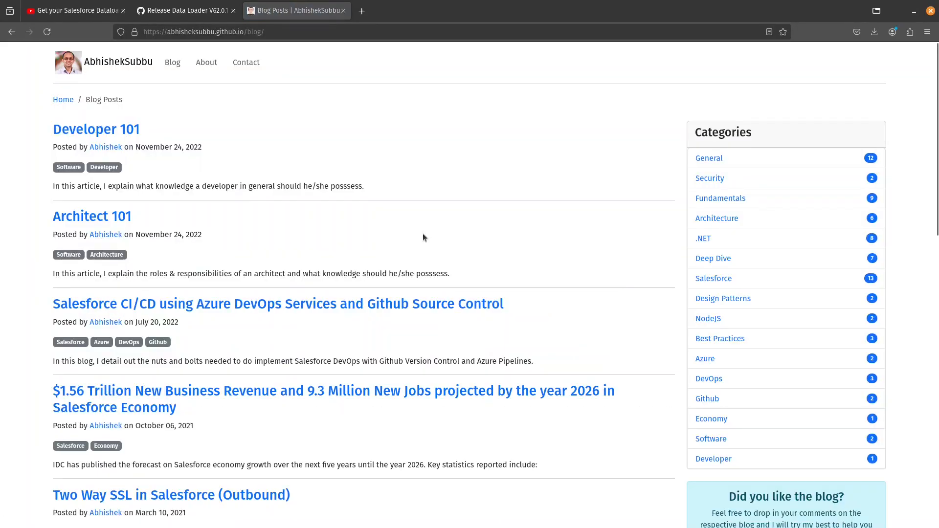
scroll(629, 311, "down", 15)
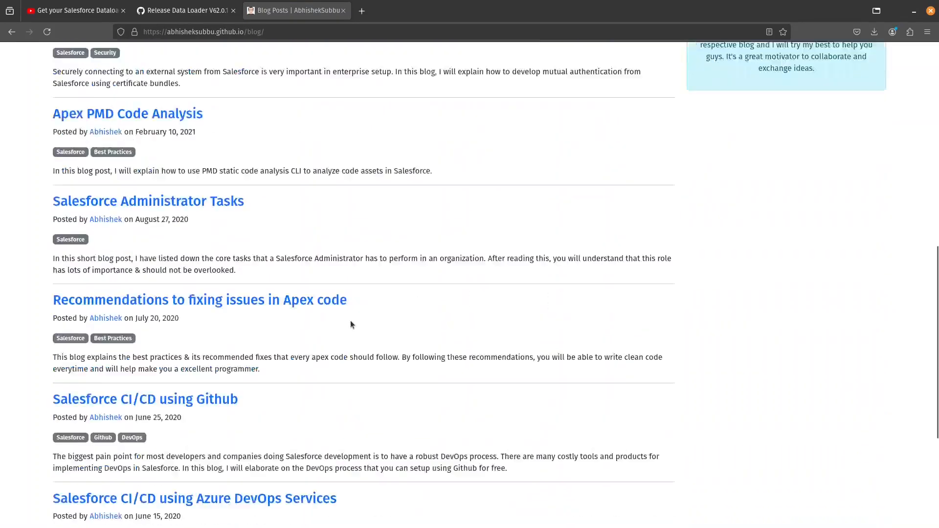
left_click(115, 390)
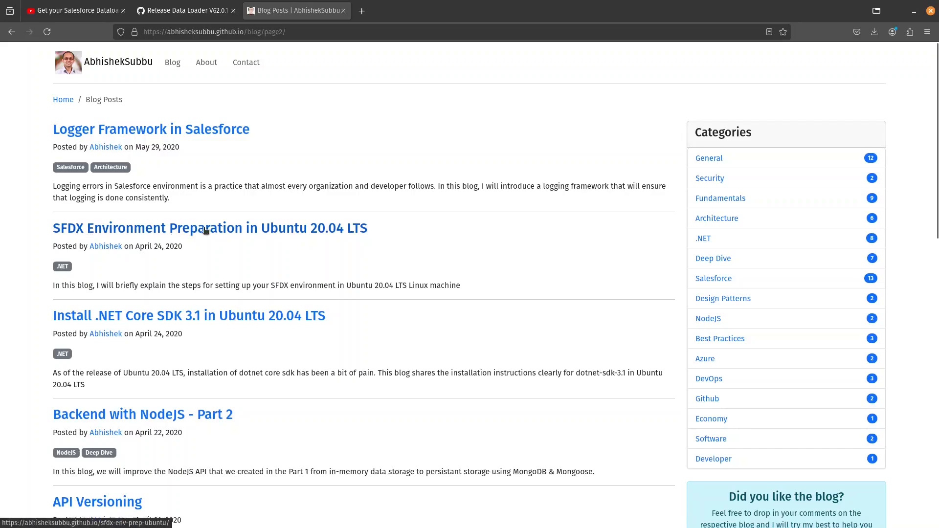
left_click(312, 234)
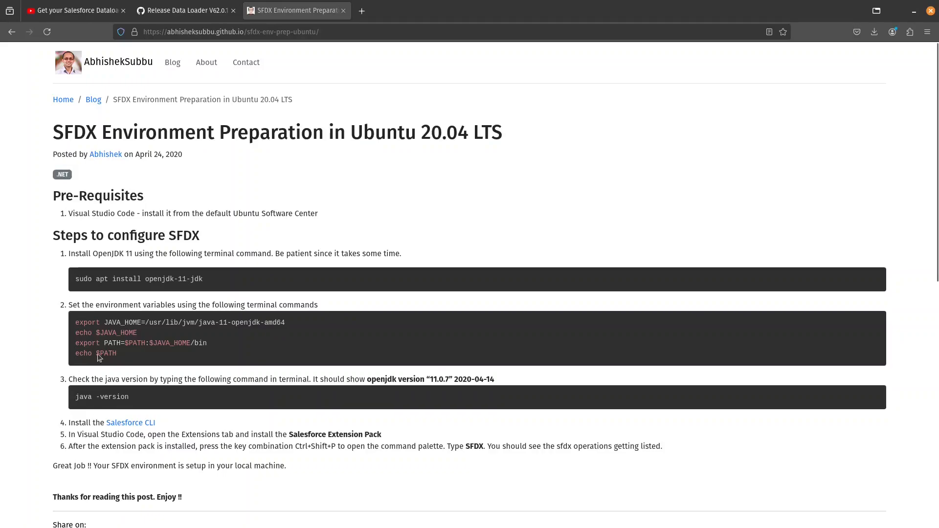
double_click(182, 280)
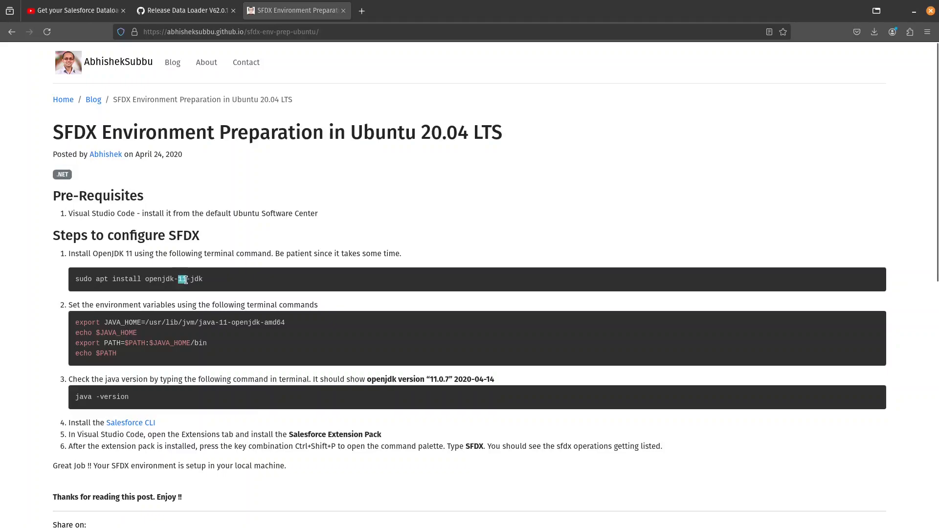
double_click(221, 322)
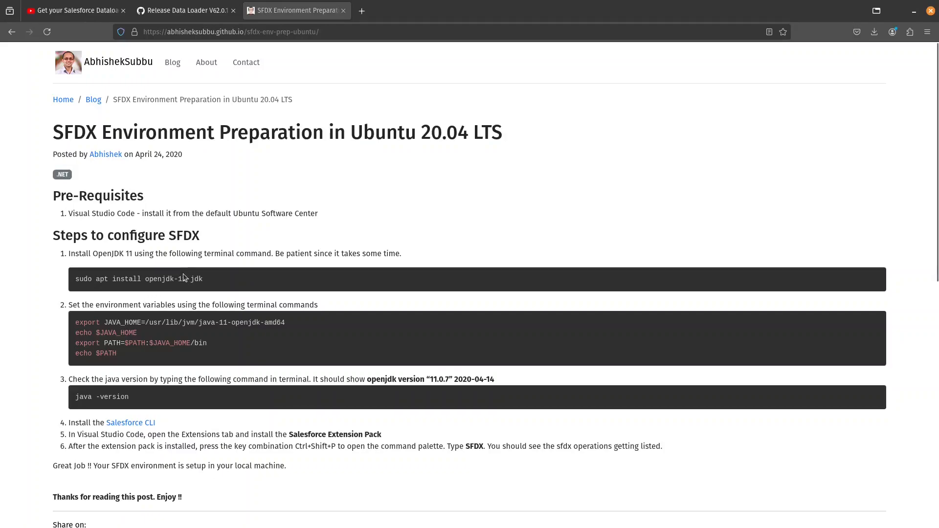
Search the web in a new tab for salesforce dataloader and refine the query to salesforce dataloader java.
left_click(362, 10)
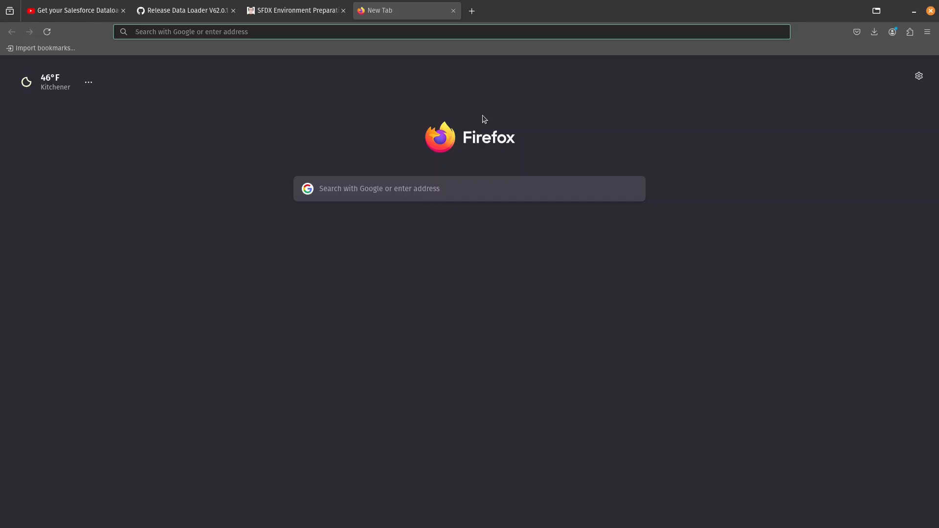
type("sales")
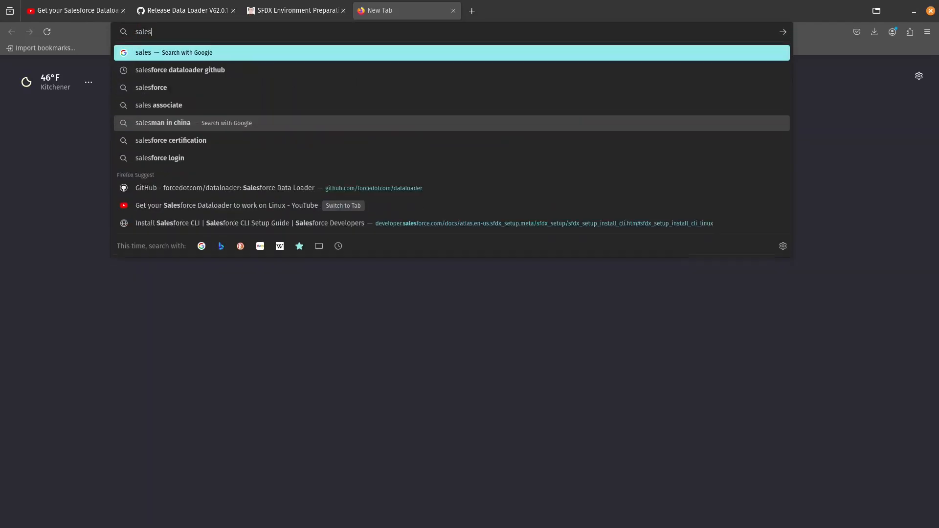
type("force dataloader")
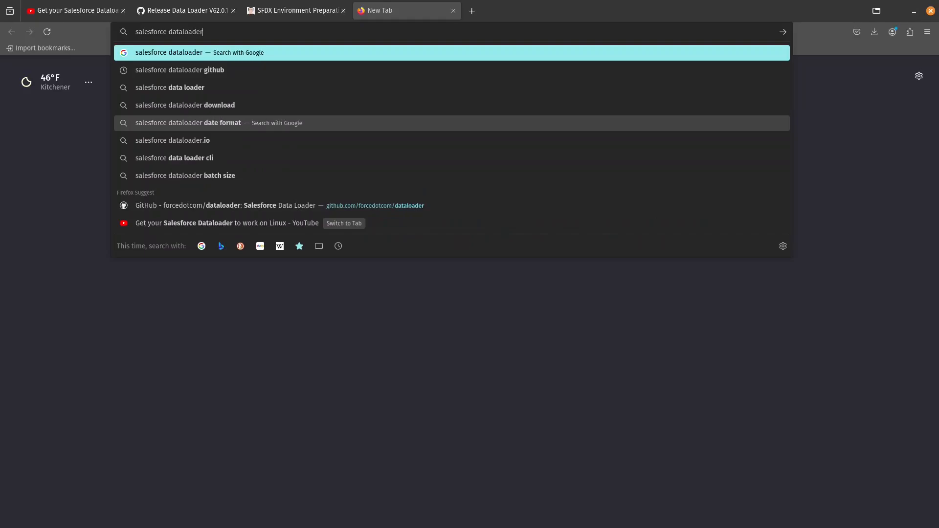
key("Return")
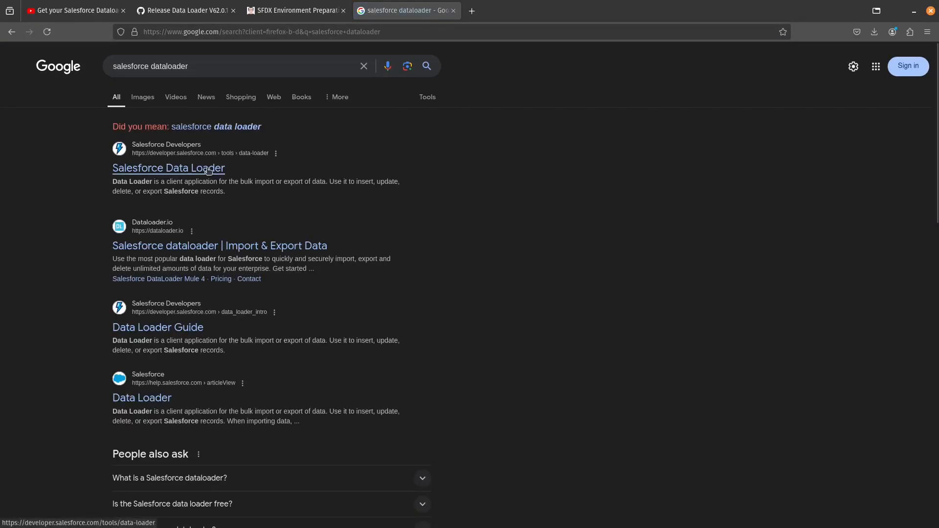
left_click(243, 69)
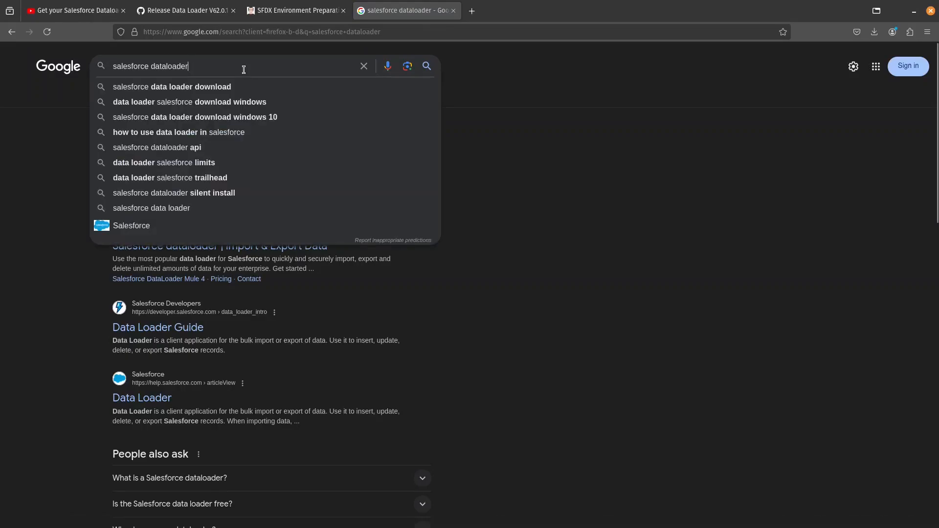
type("java")
key("Return")
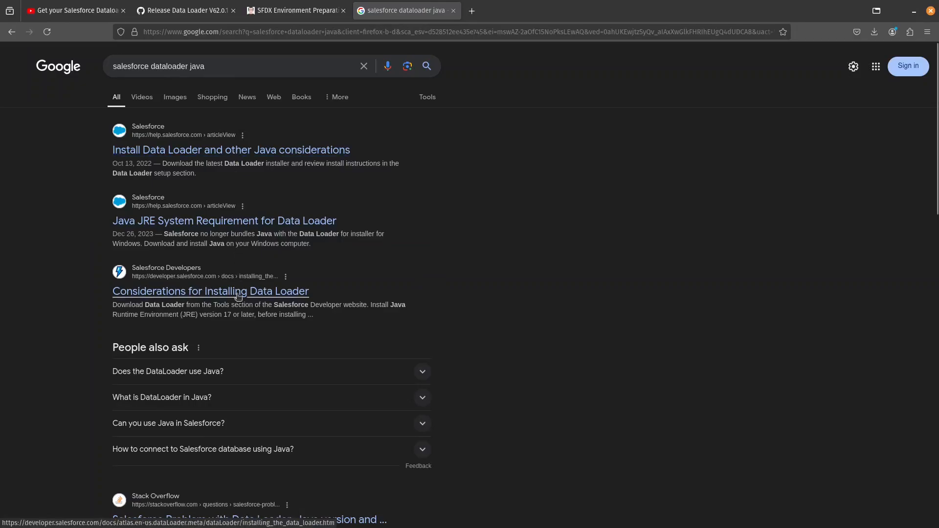
Open the Salesforce Developers result Considerations for Installing Data Loader and examine its system requirements and installation notes for the required Java version.
left_click(196, 292)
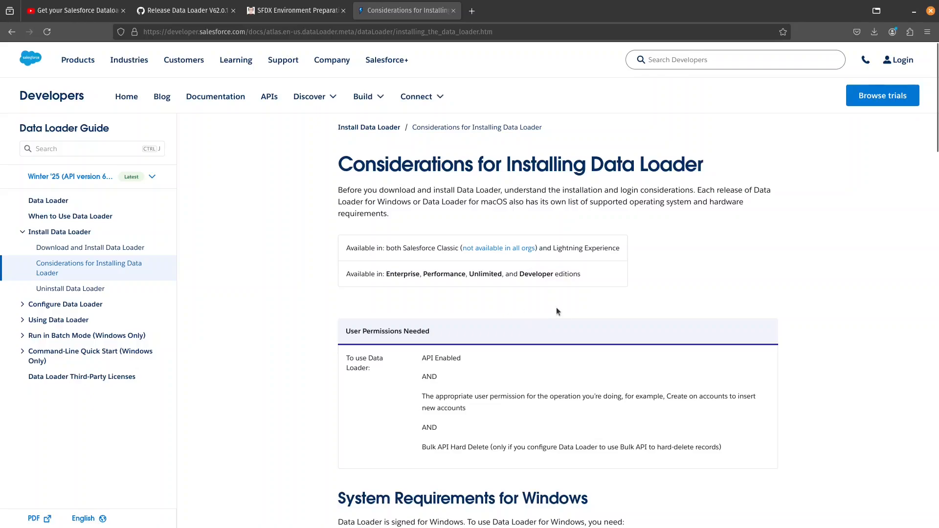
scroll(560, 311, "down", 5)
scroll(563, 313, "down", 4)
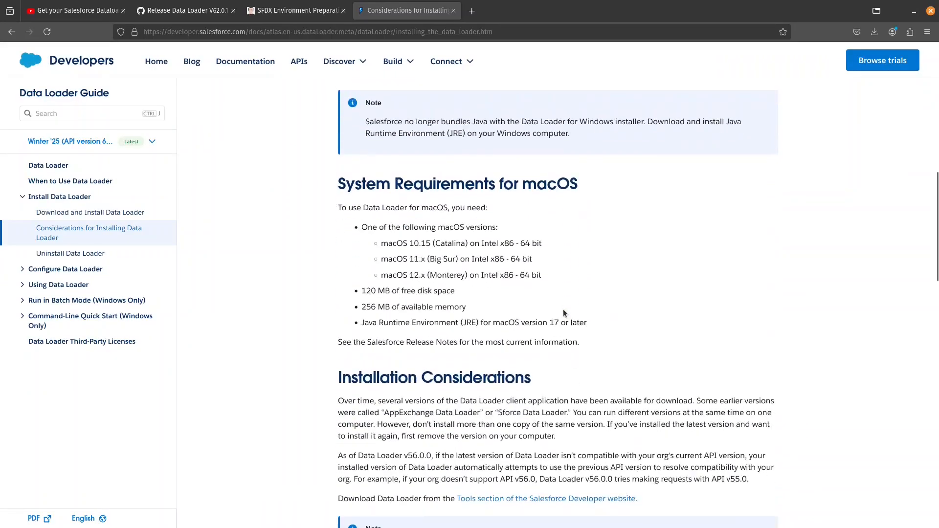
scroll(564, 313, "down", 4)
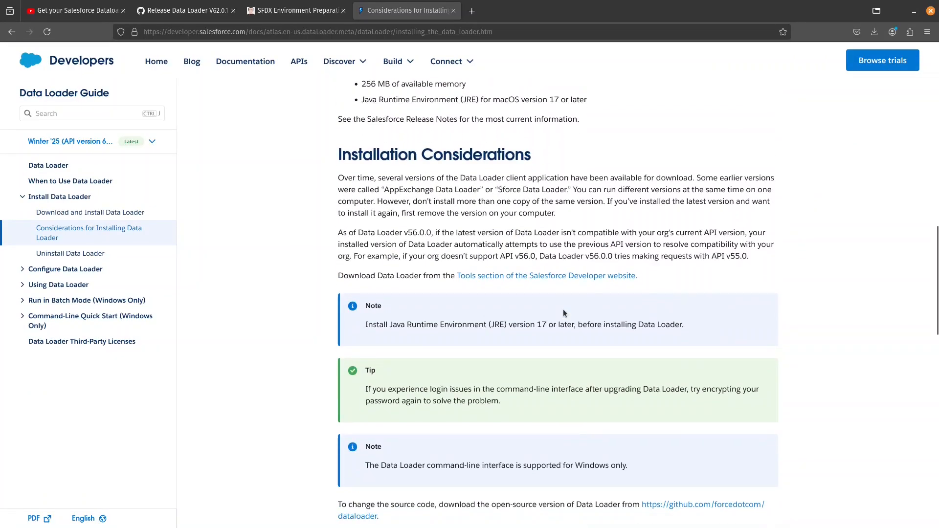
scroll(563, 313, "down", 4)
scroll(563, 313, "down", 3)
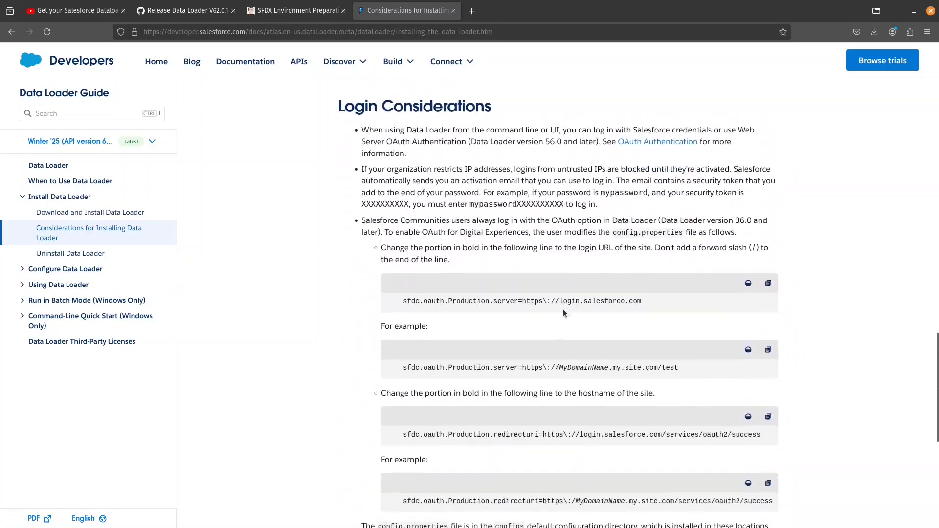
scroll(562, 310, "down", 6)
scroll(562, 310, "up", 10)
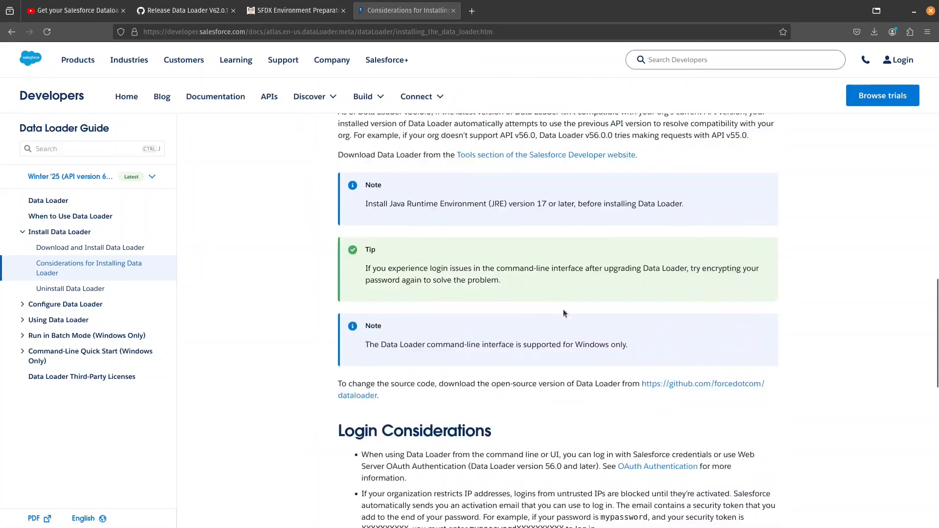
scroll(563, 313, "up", 12)
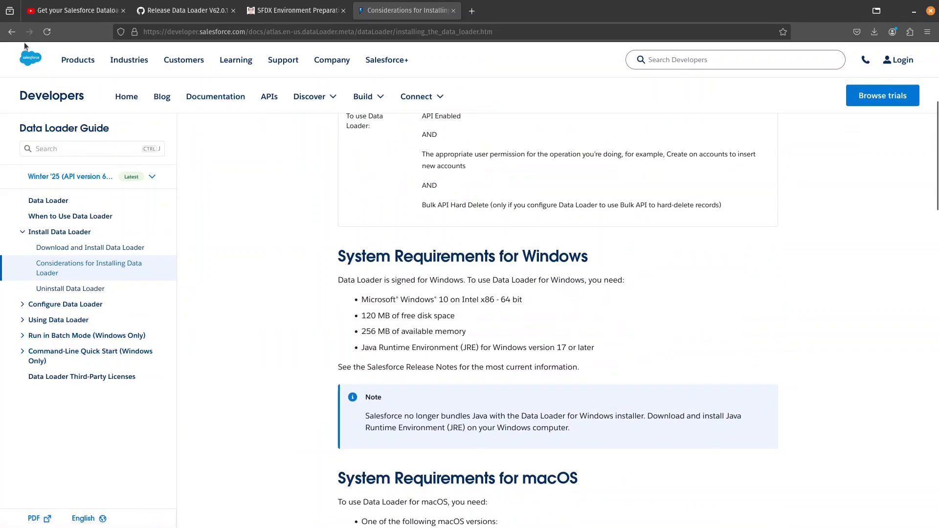
Return to the search results for salesforce dataloader java and look over the listed pages.
left_click(12, 31)
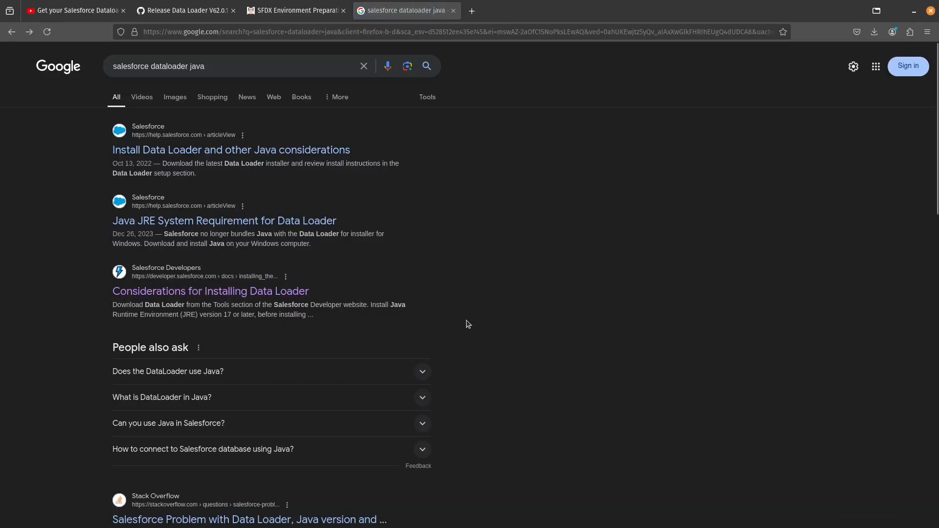
scroll(468, 324, "down", 5)
scroll(468, 324, "up", 1)
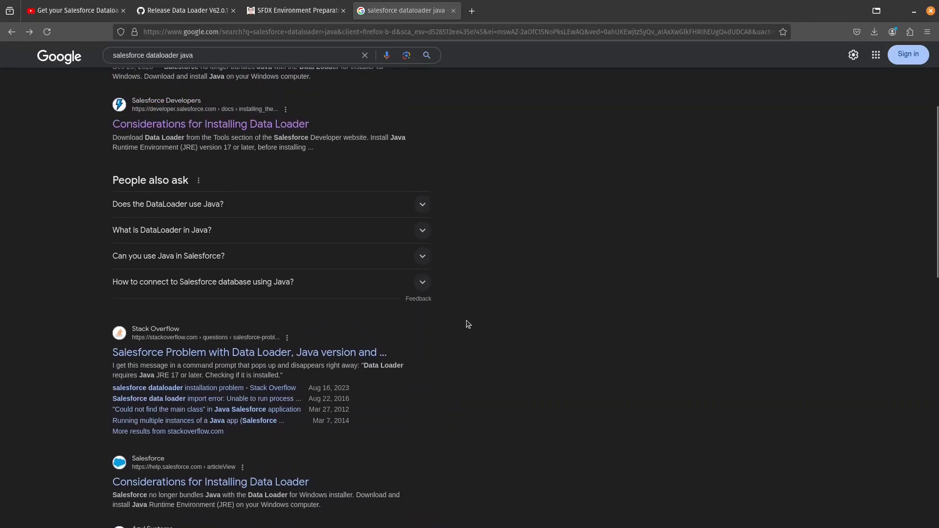
scroll(468, 324, "up", 3)
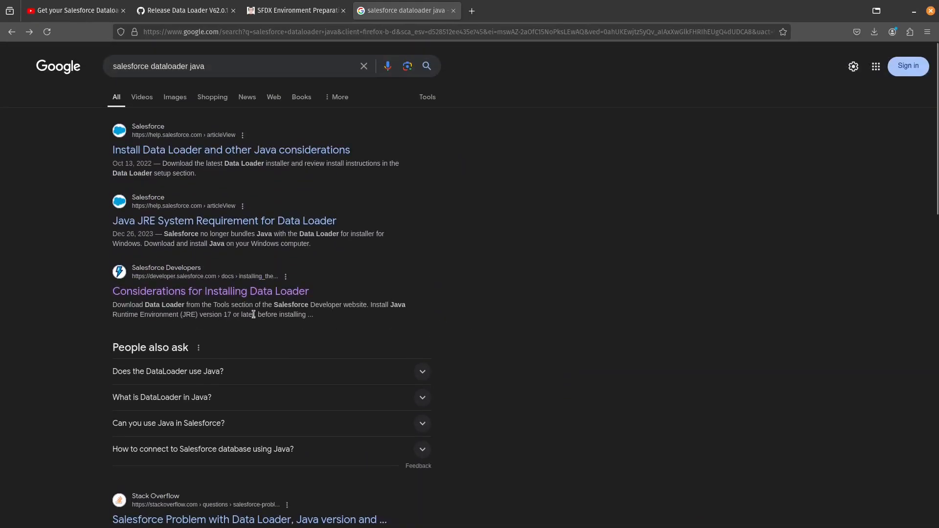
Search the web for salesforce apex extensions jdk in place of the current query.
left_click(256, 69)
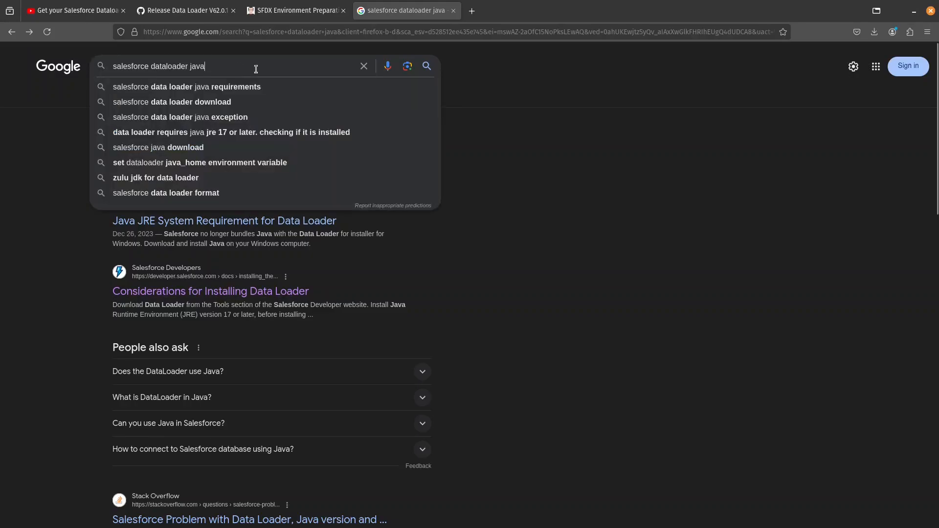
left_click_drag(202, 66, 102, 66)
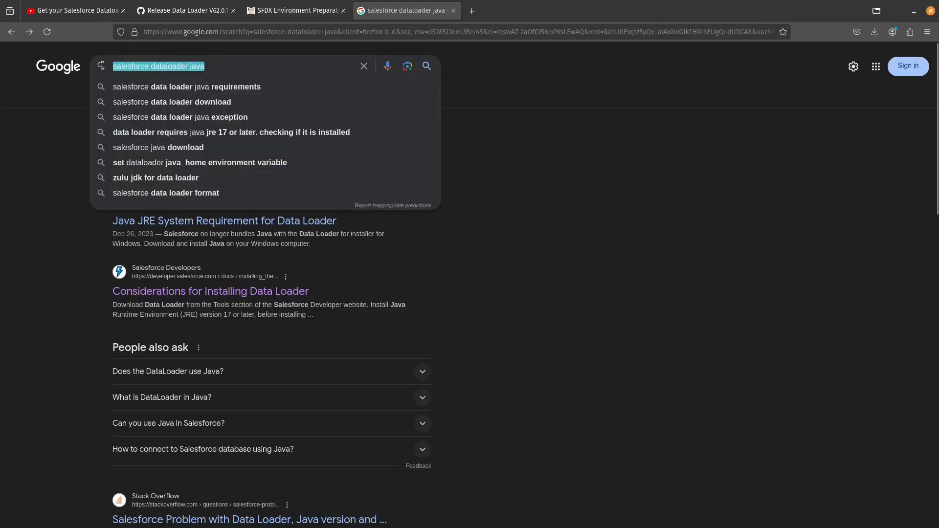
type("ex")
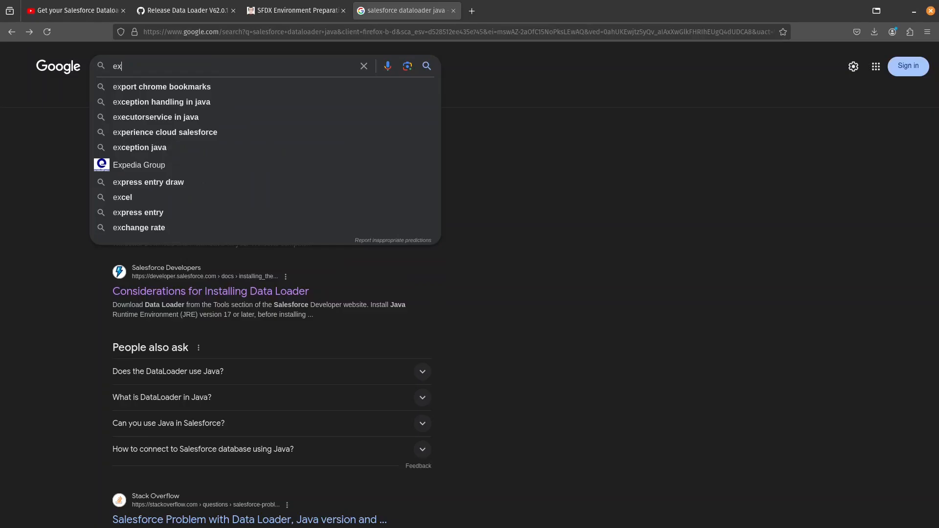
key("BackSpace")
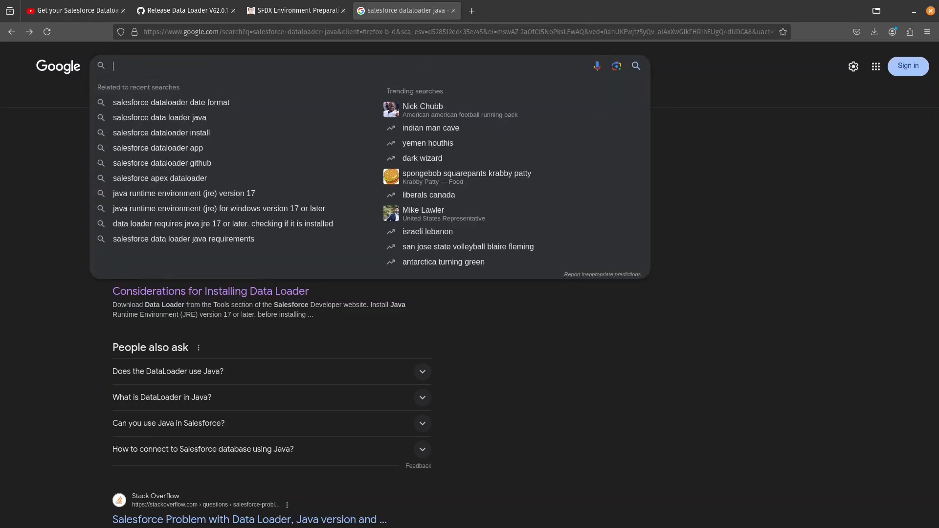
type("salesfor")
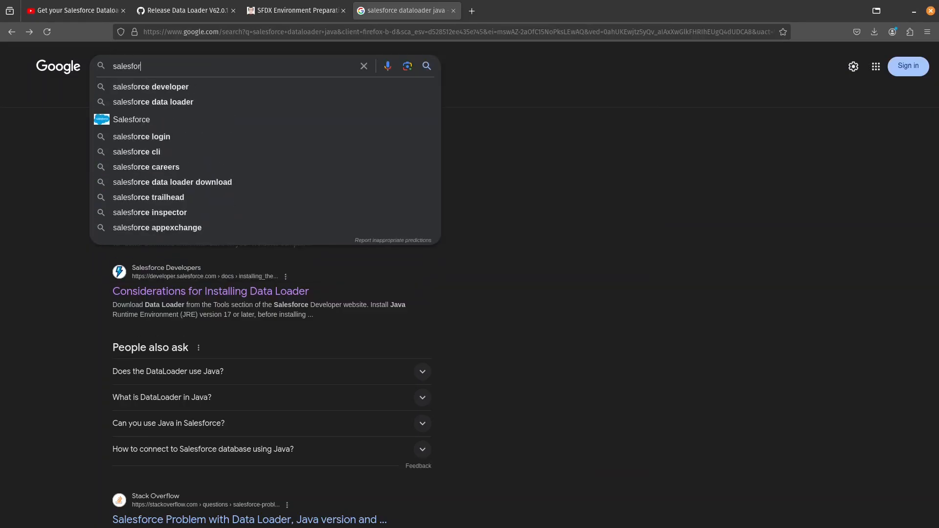
type("ce apex st")
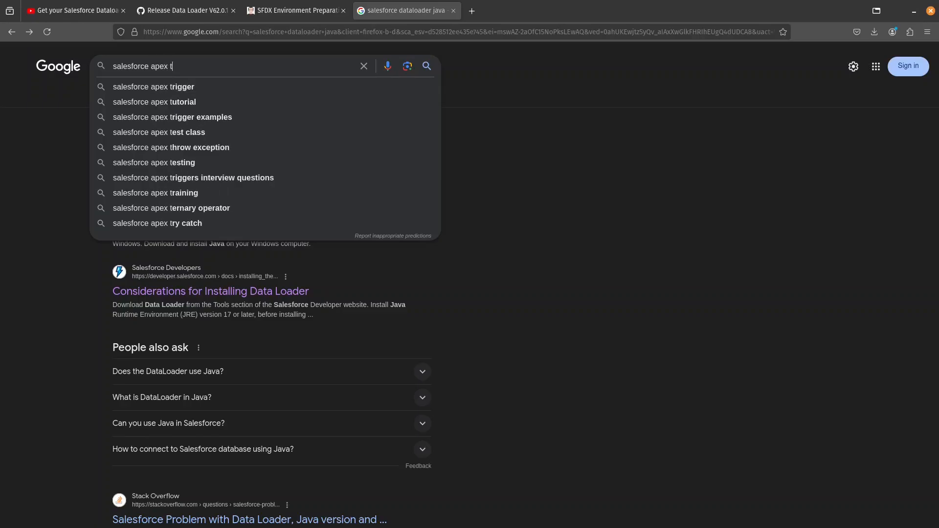
key("BackSpace")
type("st")
key("BackSpace")
key("BackSpace")
type("exte")
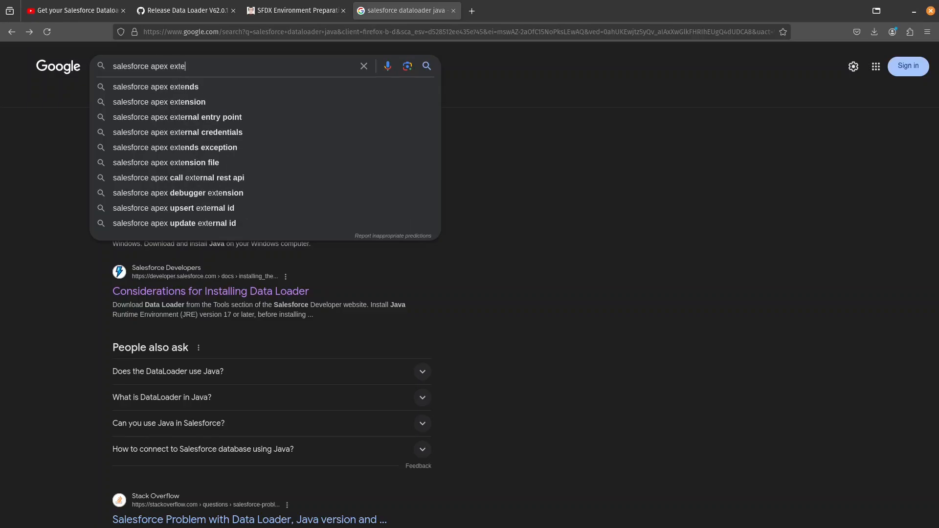
type("nsions j")
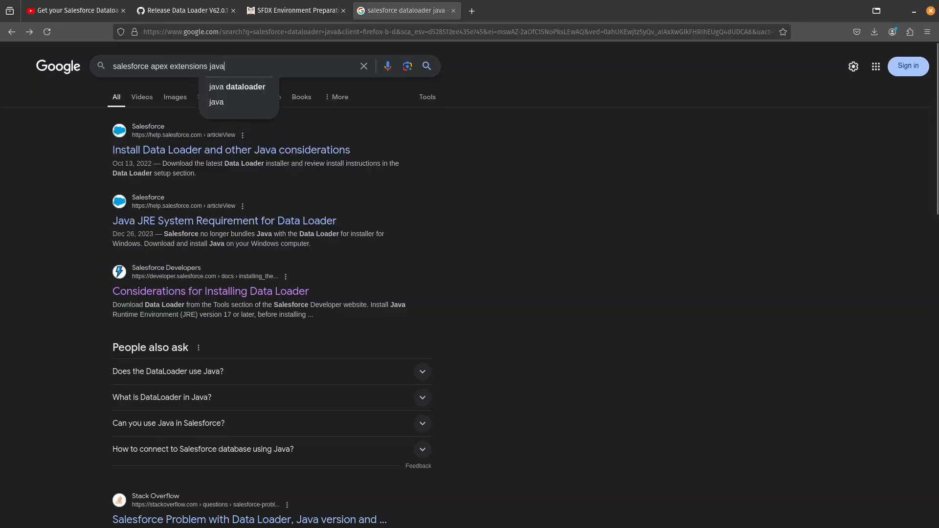
type("dk")
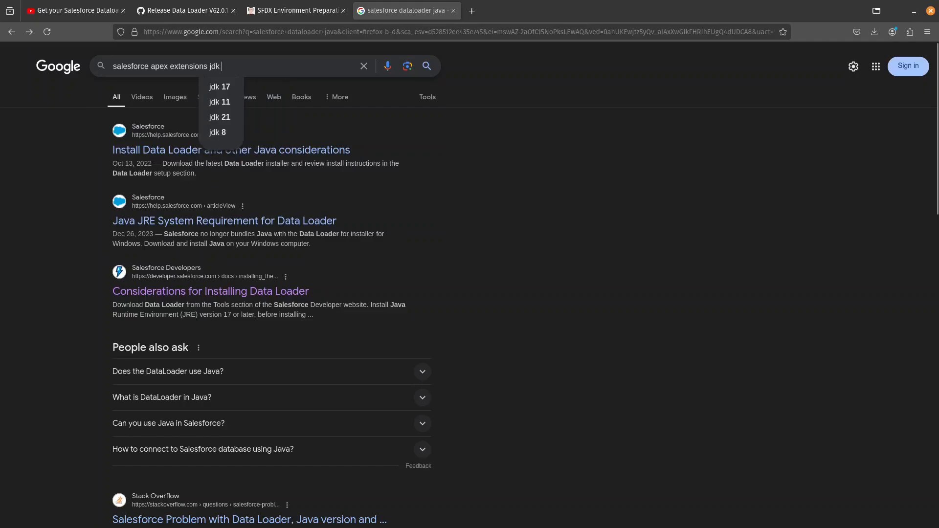
key("Return")
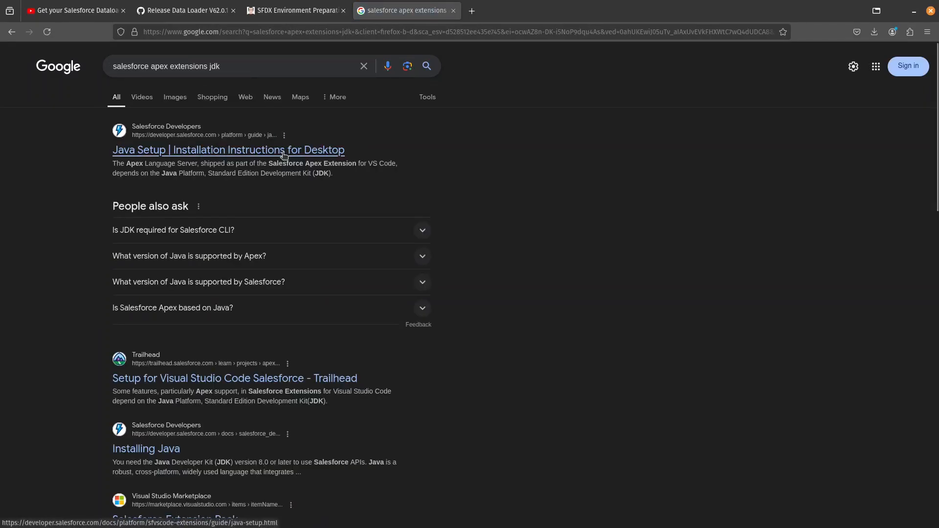
Open the Java Setup installation instructions, examine the required JDK versions, and compare them with the SFDX post's OpenJDK install command.
left_click(284, 152)
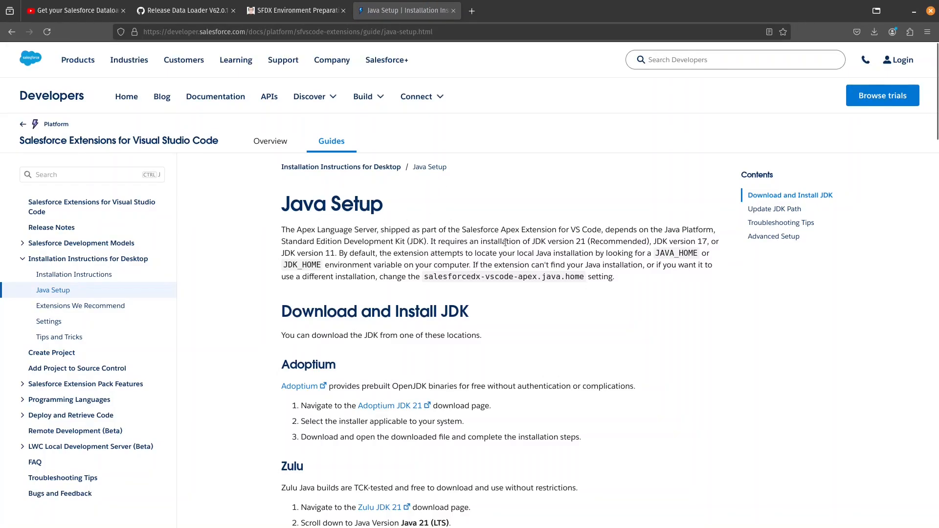
left_click_drag(655, 241, 706, 241)
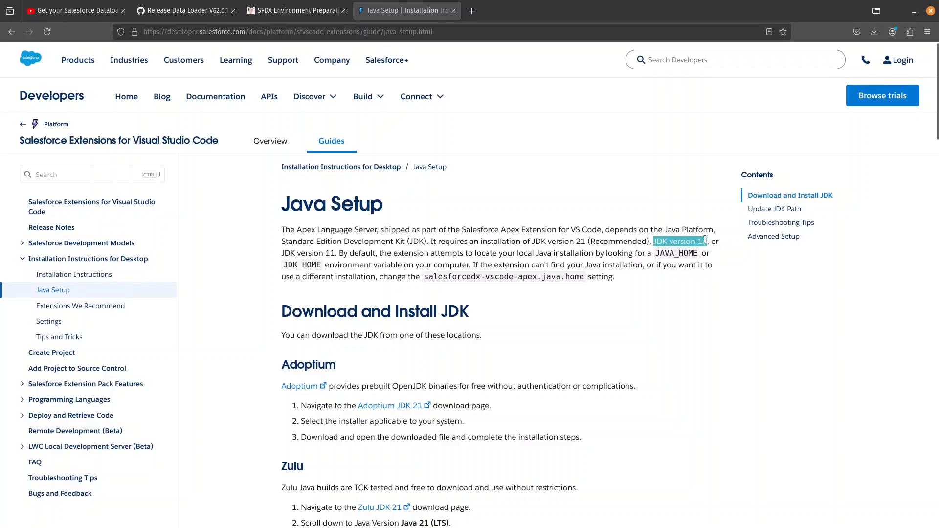
left_click(714, 302)
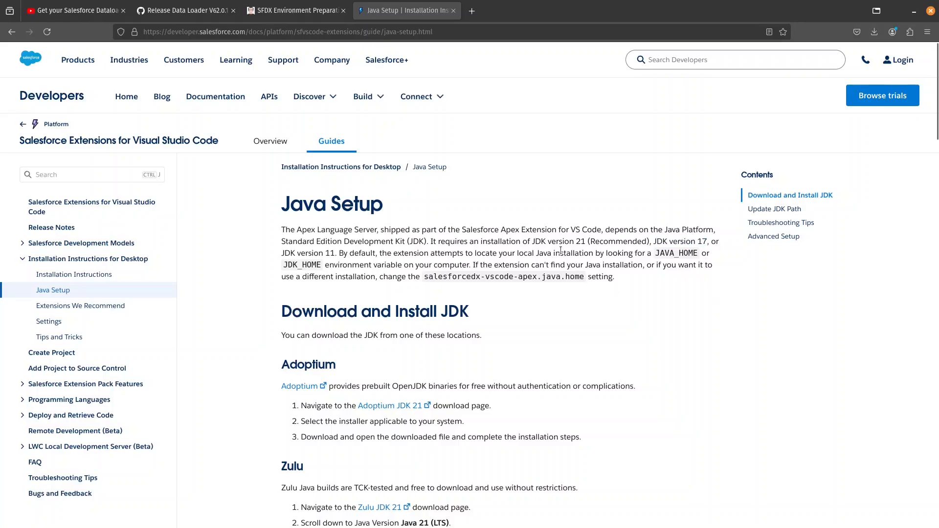
left_click_drag(532, 242, 584, 237)
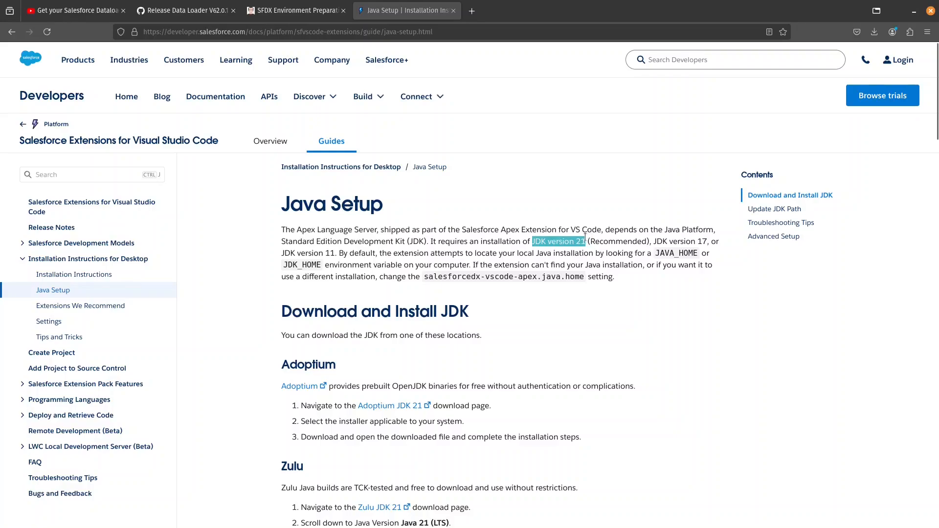
left_click(615, 298)
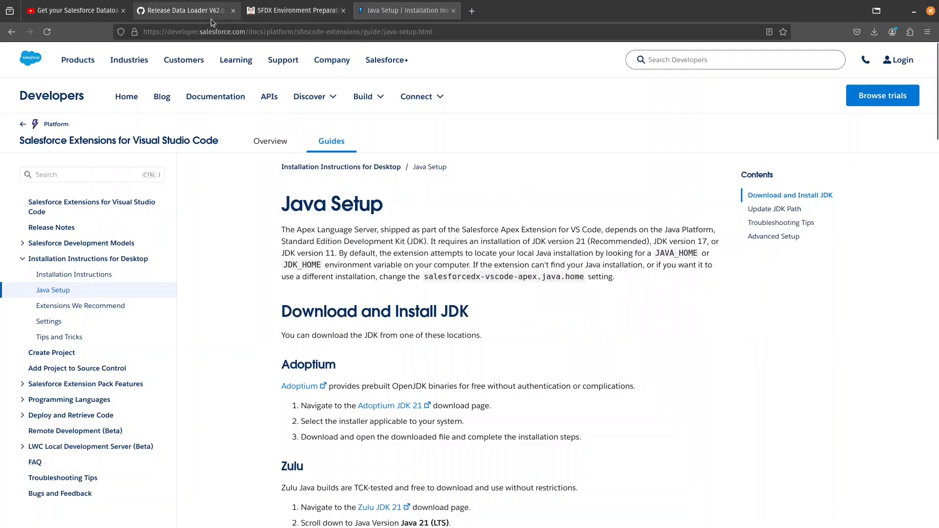
left_click(327, 11)
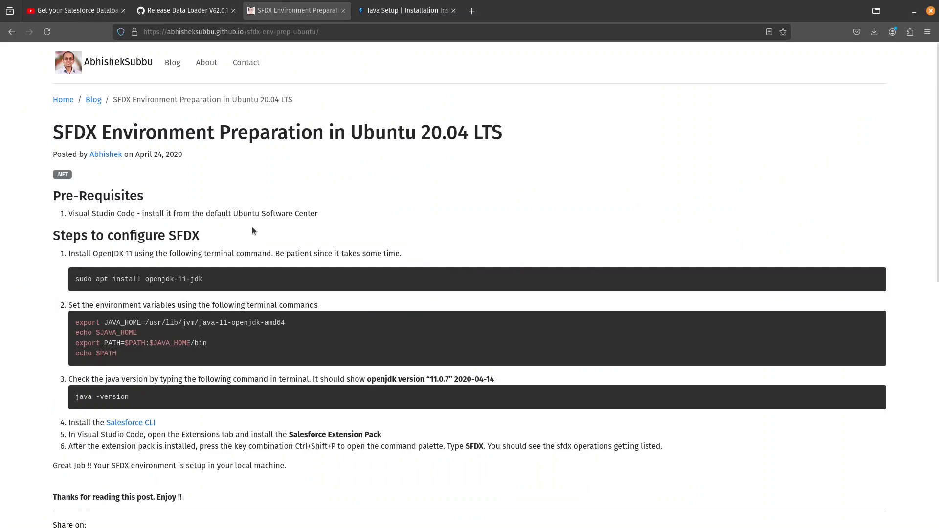
double_click(180, 278)
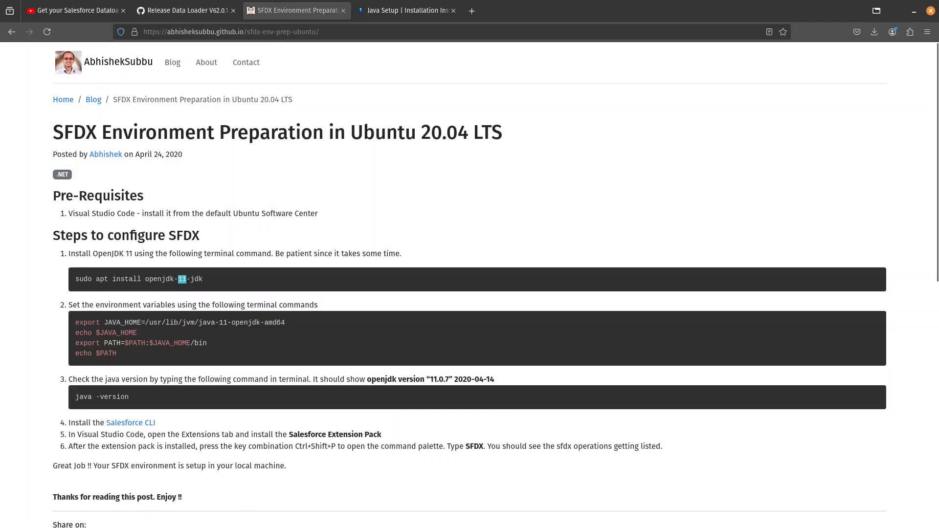
Switch to a terminal and check the installed Java version with java --version and java -version.
key("ctrl+alt+t")
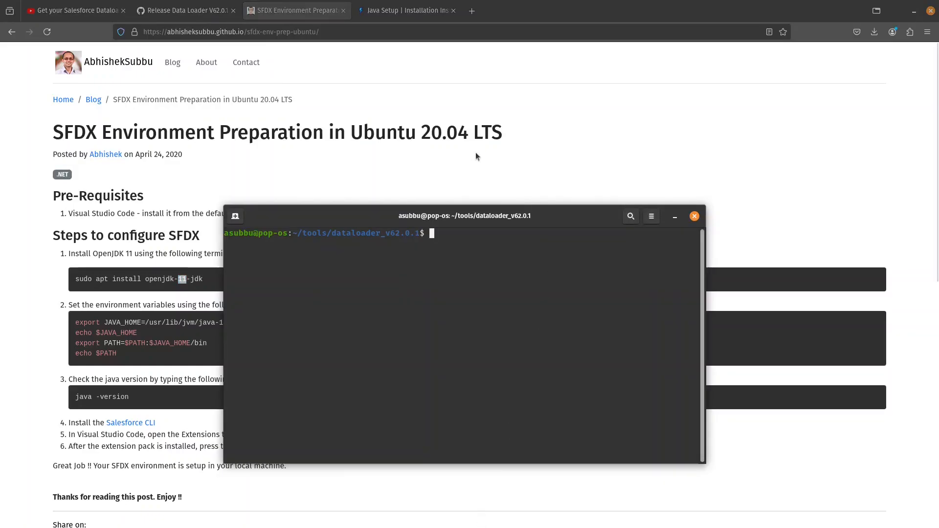
type("java ")
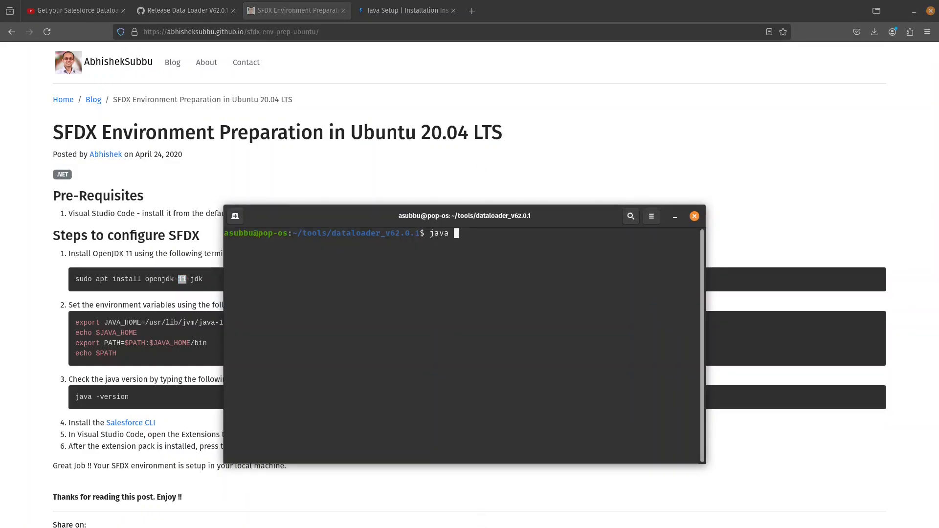
type("--version")
key("Return")
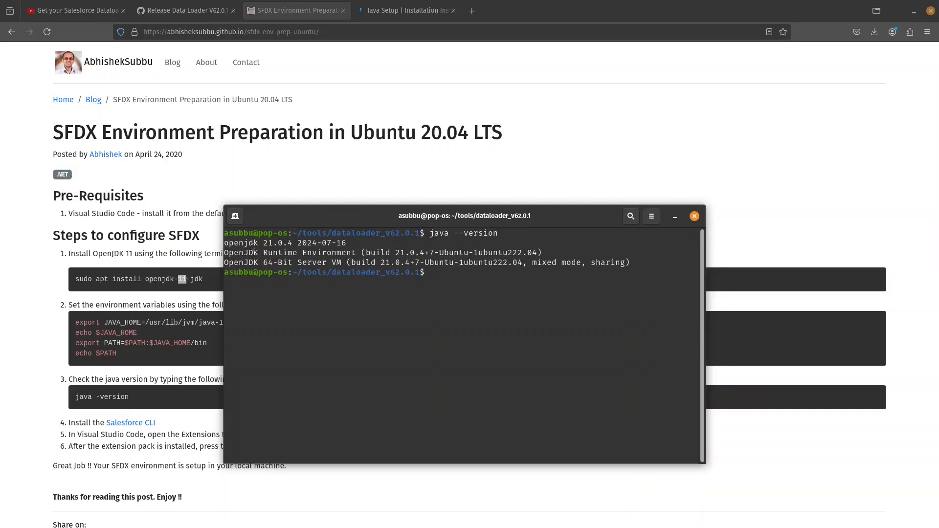
left_click_drag(388, 224, 554, 135)
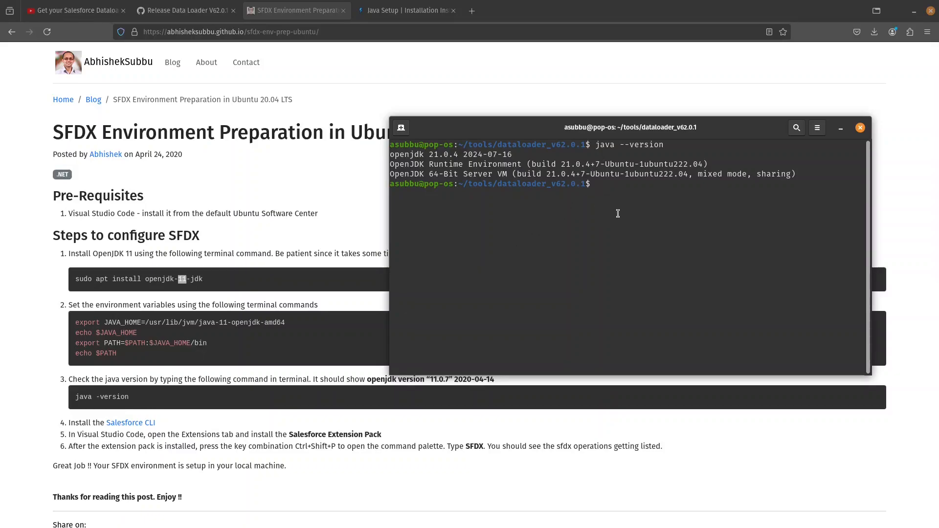
type("java -version")
key("Return")
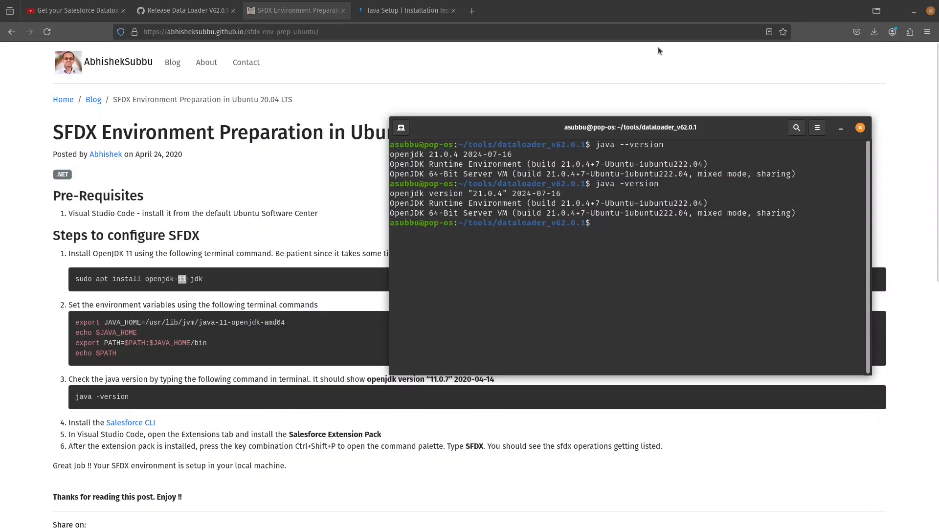
Arrange the dataloader_v62.0.1 folder window and the terminal so both are visible, and clear the terminal output.
key("alt+Tab")
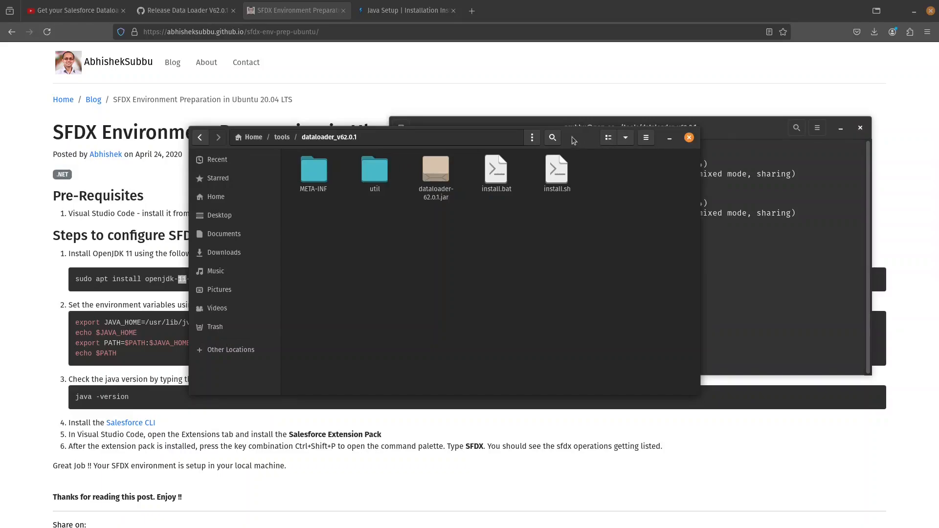
left_click_drag(574, 141, 529, 78)
left_click_drag(738, 125, 584, 165)
type("clear")
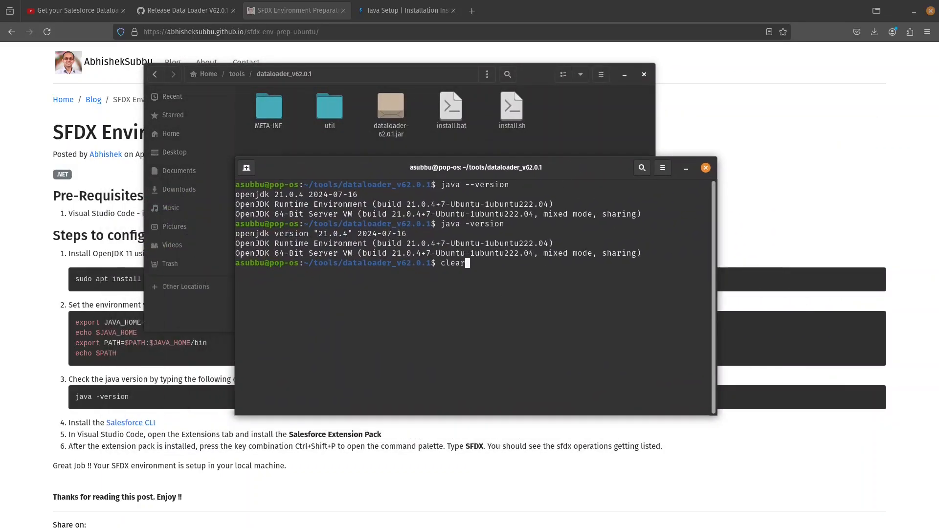
key("Return")
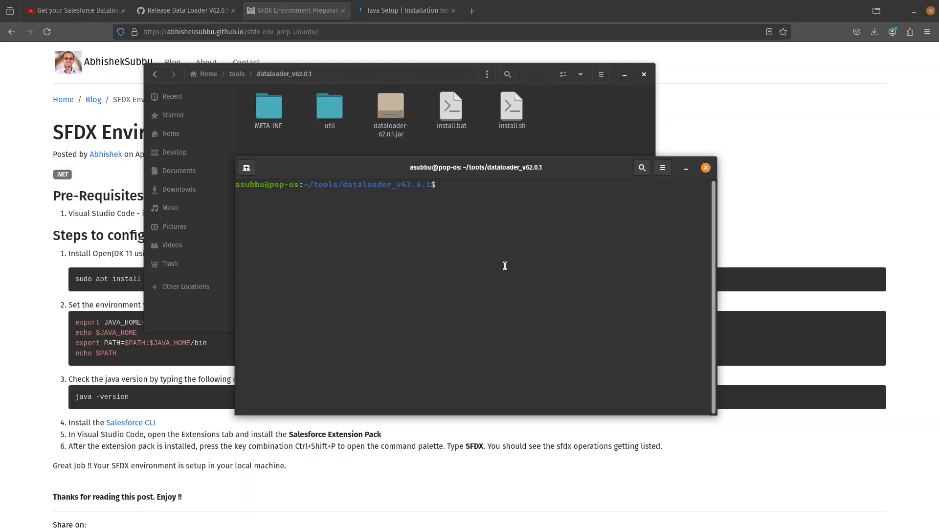
Run ./install.sh and answer Yes to installing Data Loader in the current dataloader_v62.0.1 folder.
type("./install.sh")
key("Return")
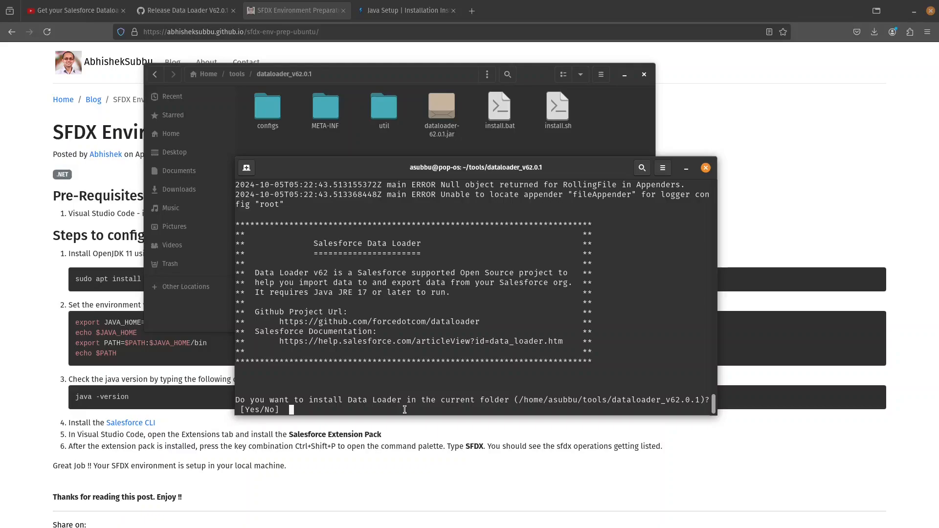
type("Yes")
key("Return")
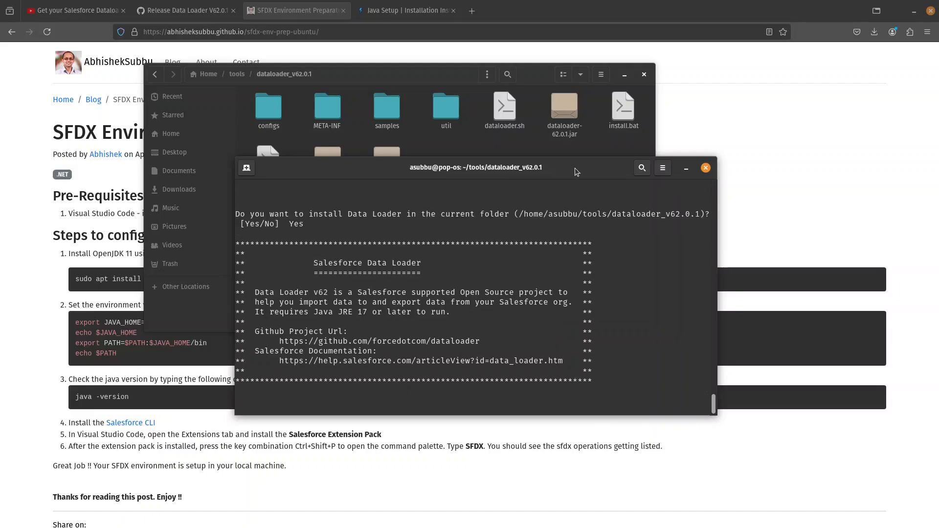
left_click_drag(574, 168, 582, 230)
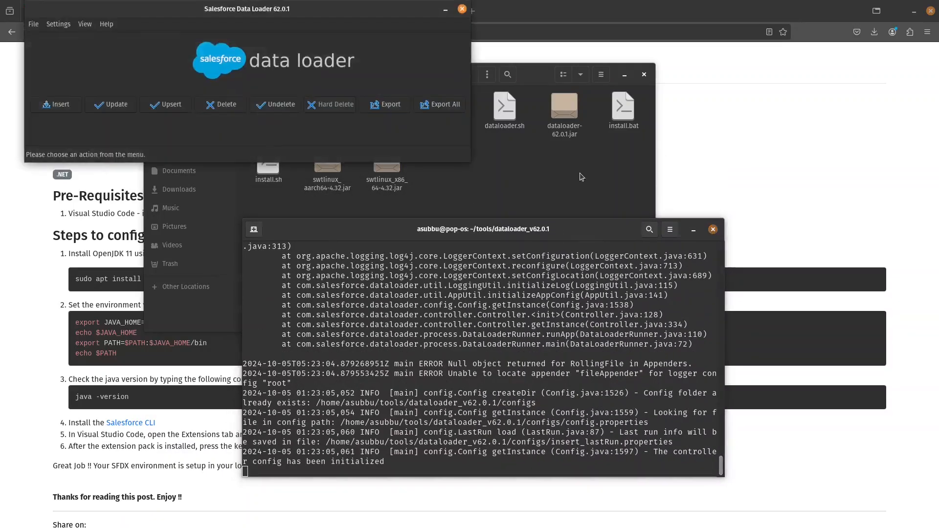
In the Salesforce Data Loader settings, select Use Bulk API 2.0 and save the change.
left_click_drag(346, 18, 435, 106)
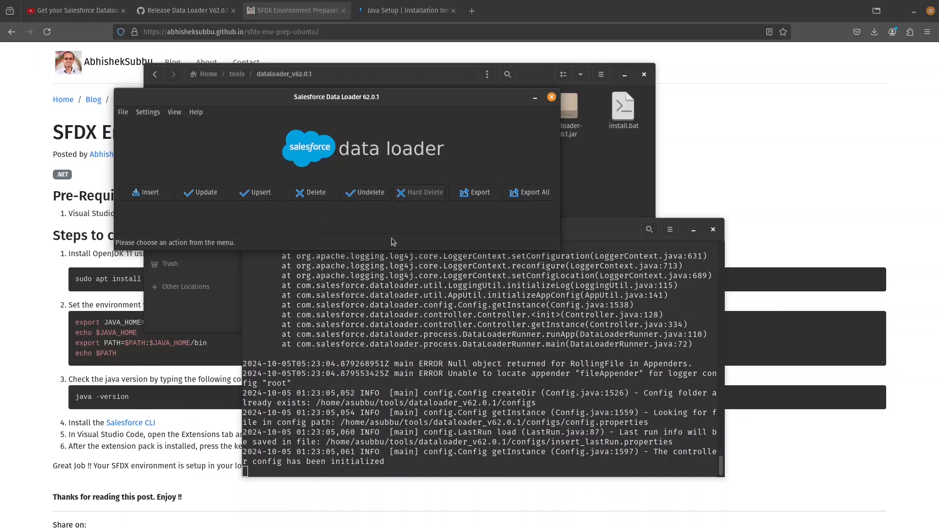
left_click(154, 119)
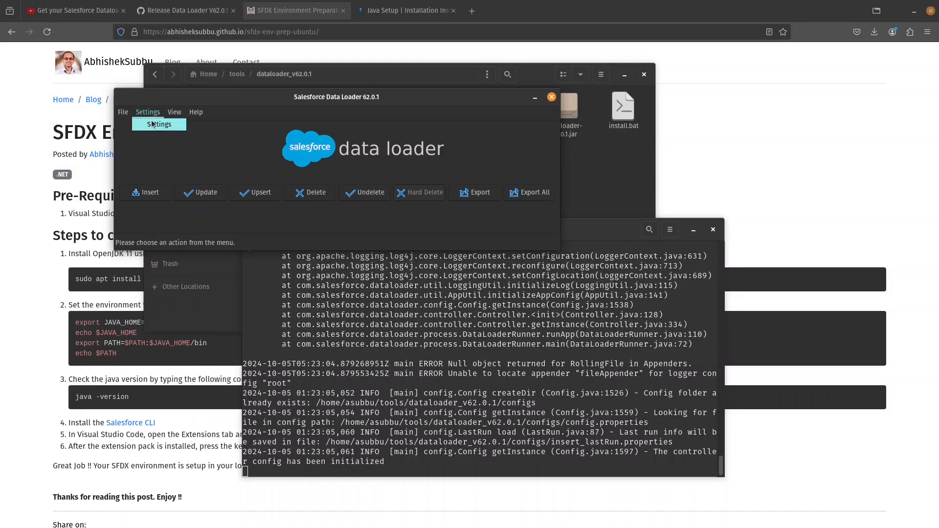
left_click(154, 124)
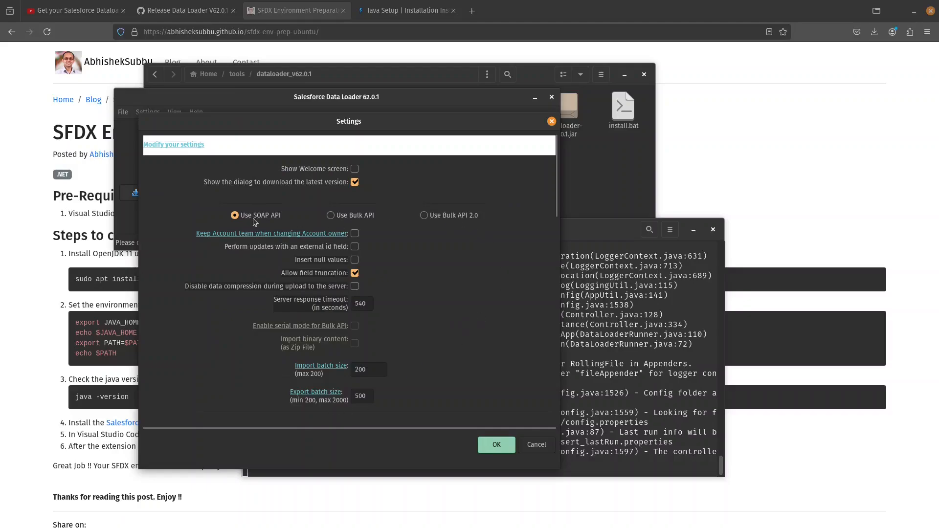
left_click(464, 217)
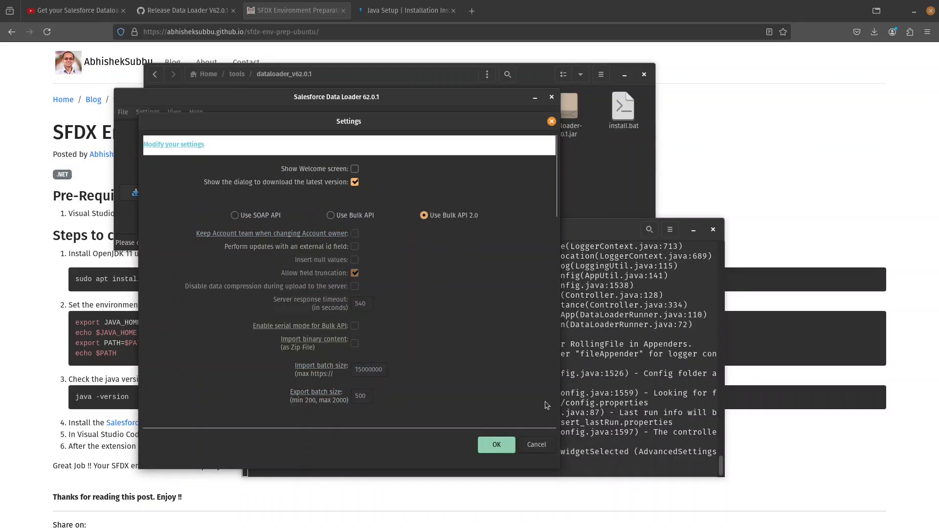
left_click(508, 447)
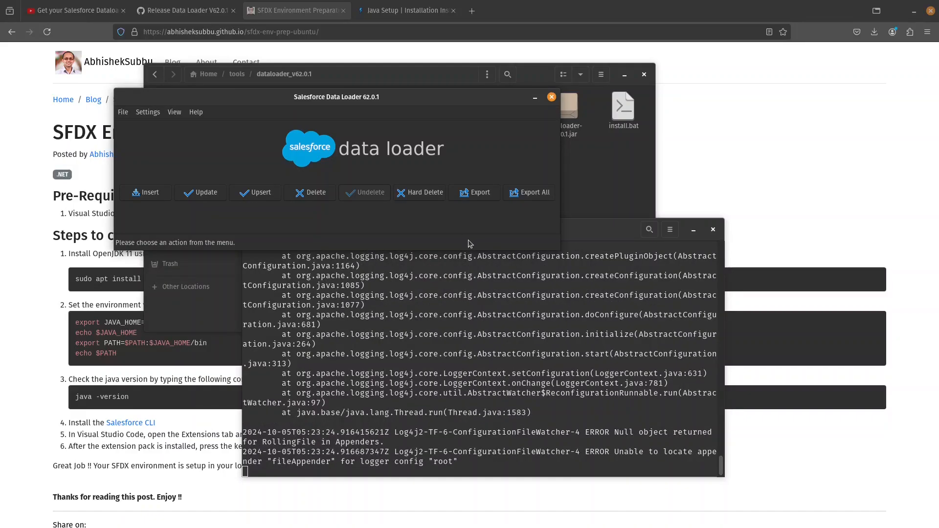
Move the Data Loader window off the folder's script files and minimize the terminal.
left_click_drag(376, 98, 299, 129)
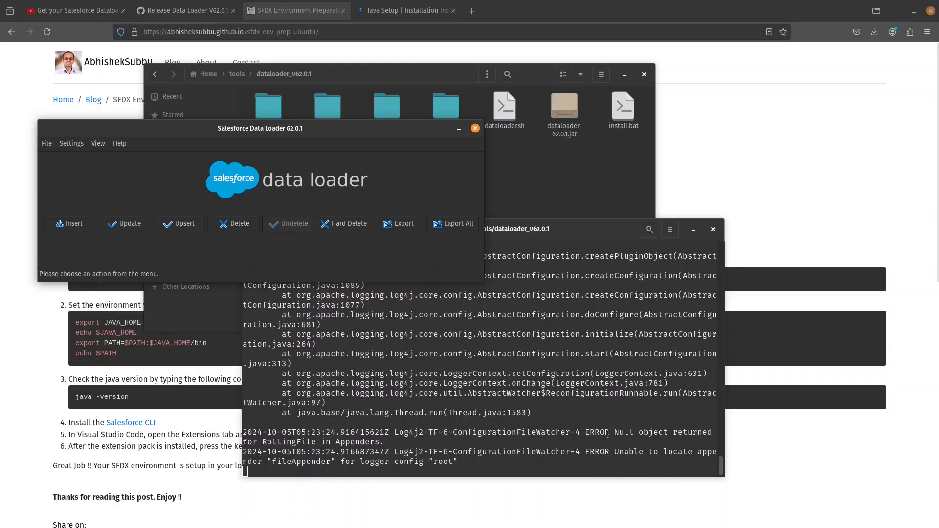
left_click(694, 230)
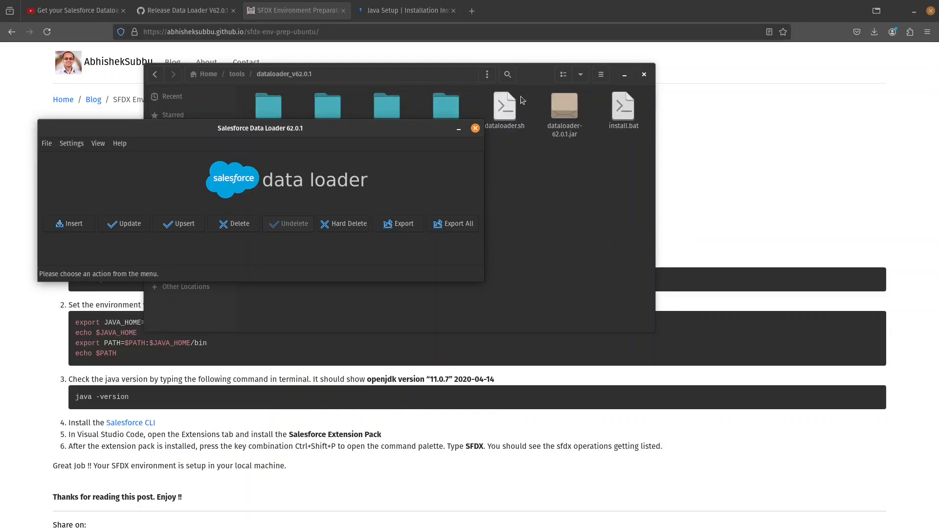
Reposition the Data Loader window and open the dataloader_v62.0.1 folder inside the home directory's tools folder.
left_click_drag(420, 135, 500, 263)
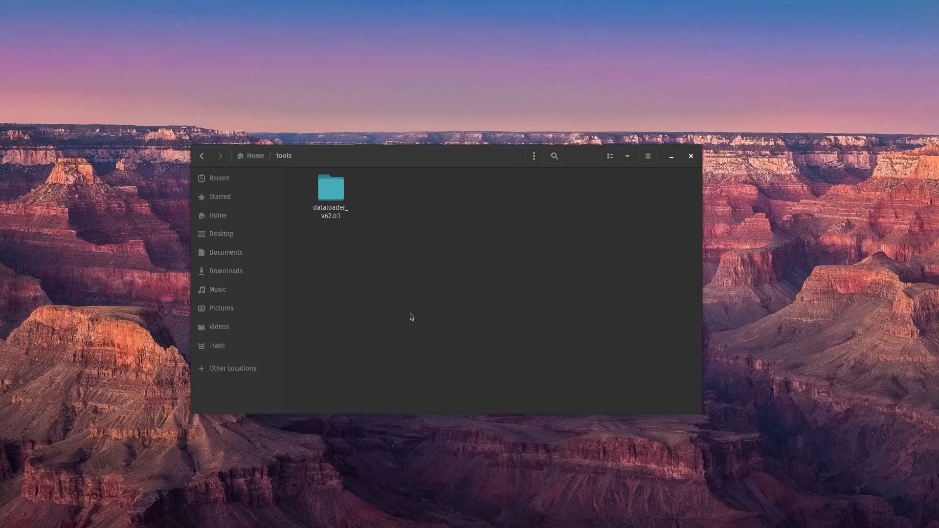
left_click(219, 224)
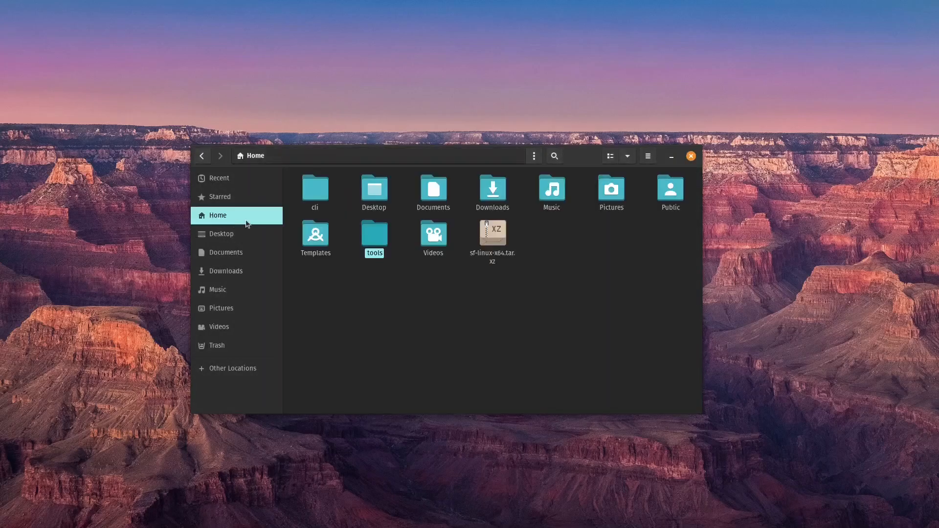
left_click(370, 234)
double_click(371, 234)
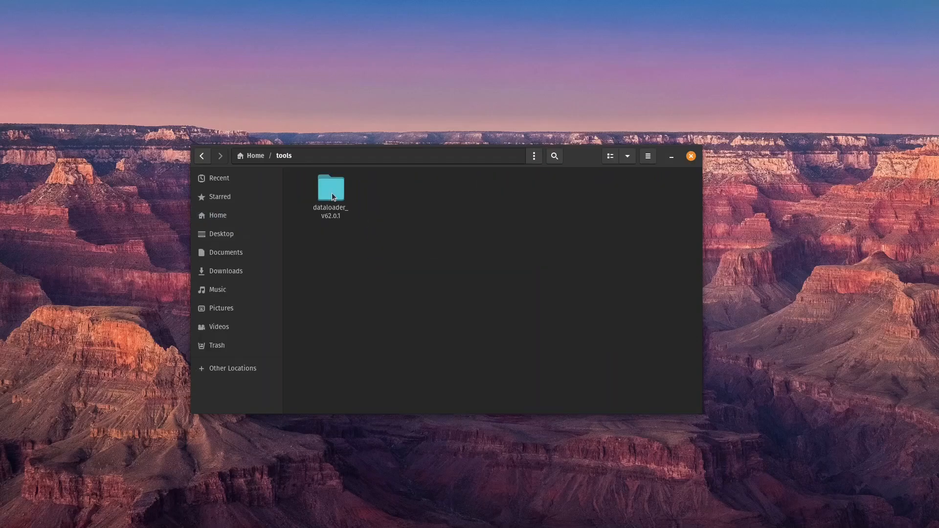
double_click(327, 199)
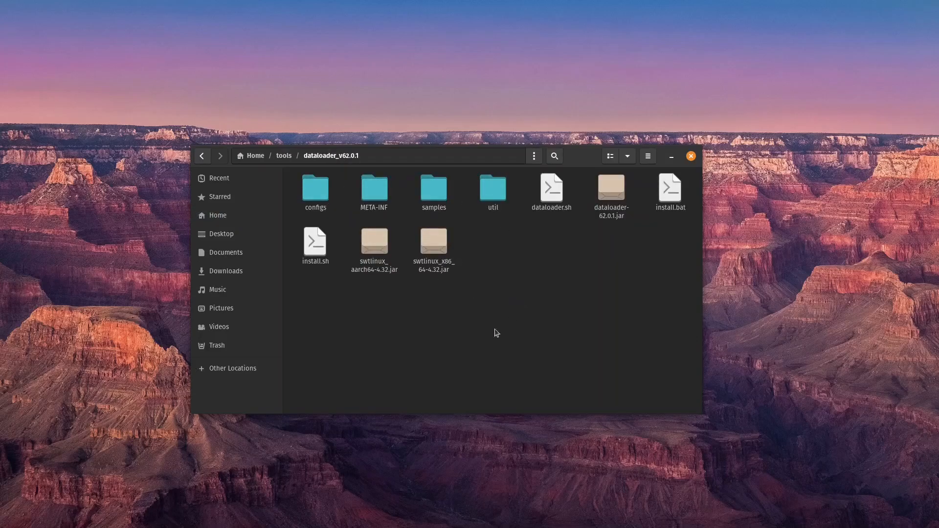
Open a terminal in the dataloader_v62.0.1 folder and arrange both windows so the folder's files stay visible above it.
right_click(409, 315)
left_click(446, 371)
left_click_drag(300, 46, 569, 243)
left_click_drag(587, 155, 558, 54)
left_click(595, 331)
left_click_drag(591, 242, 554, 209)
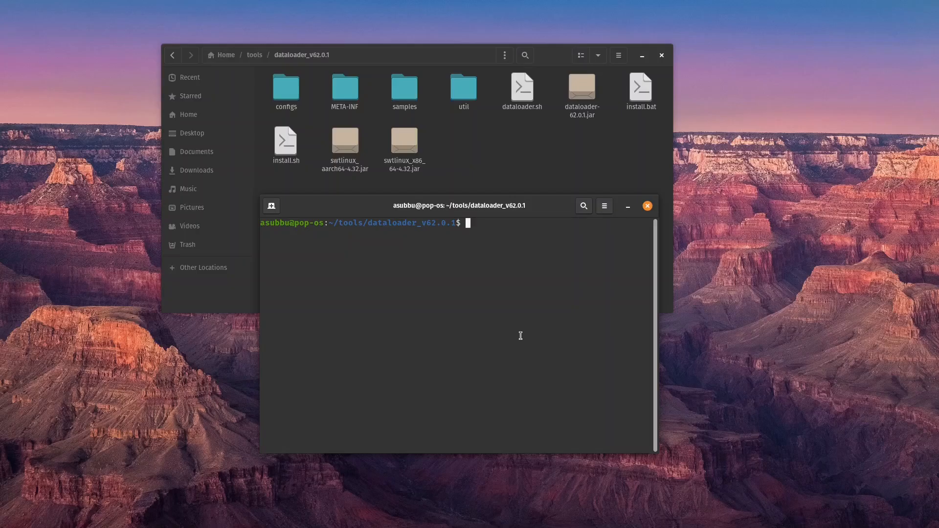
Launch Data Loader by running ./dataloader.sh and move its window down from the screen edge.
type("./dataloader.sh")
key("Return")
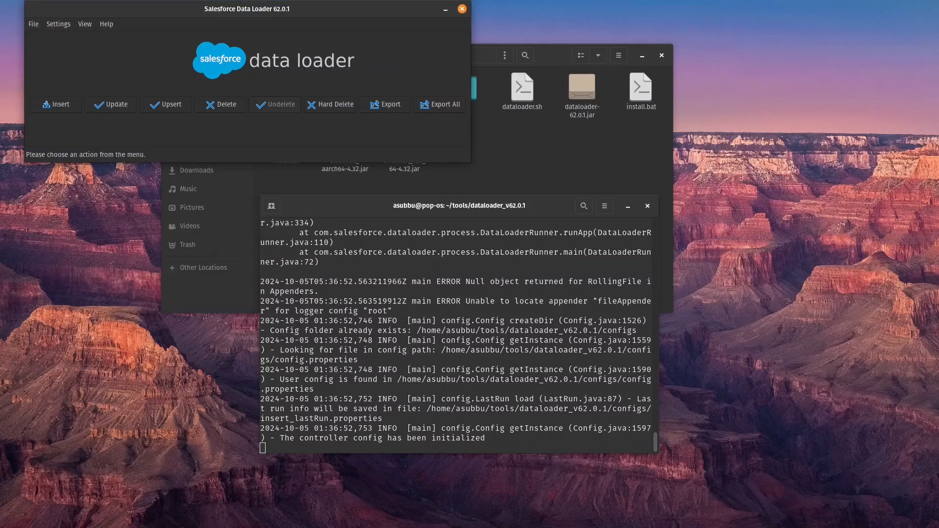
left_click_drag(366, 15, 376, 103)
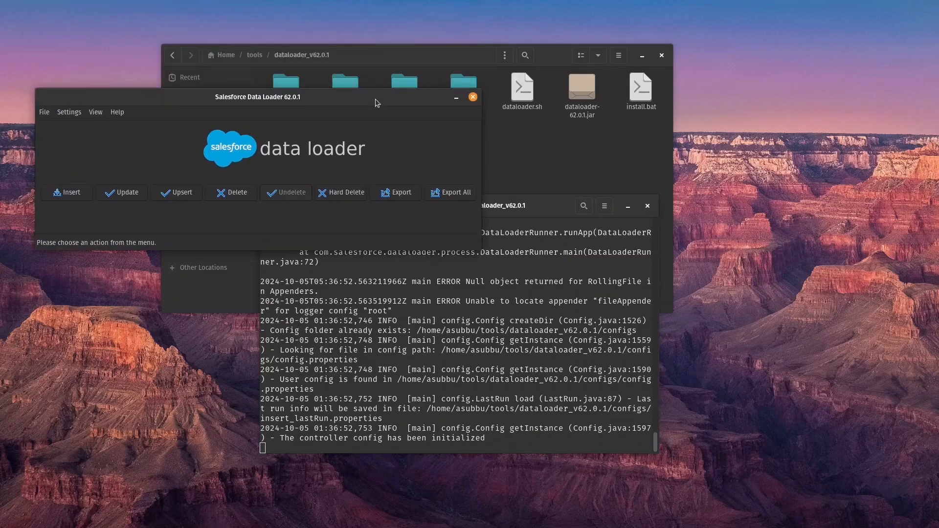